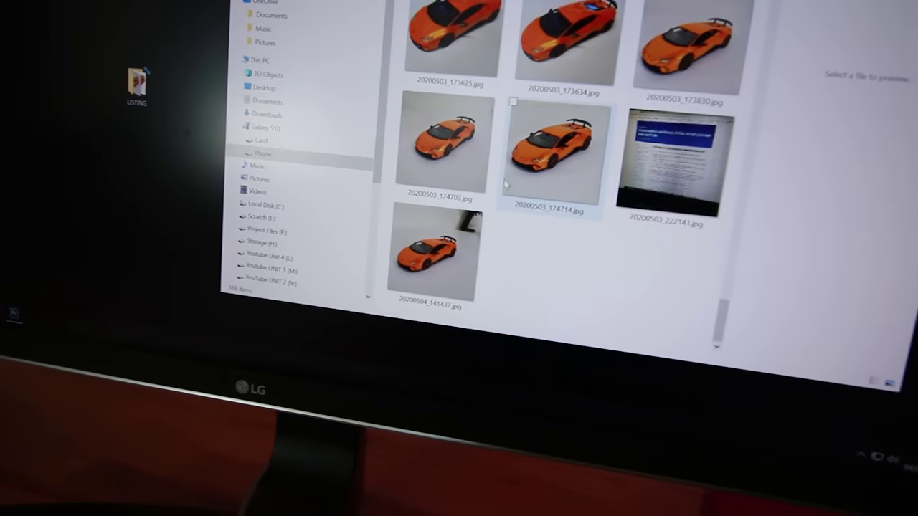
Copy the car photo 20200503_174714.jpg from the phone's folder to the desktop.
{"action": "left_click_drag", "start_coordinate": [572, 162], "coordinate": [151, 32]}
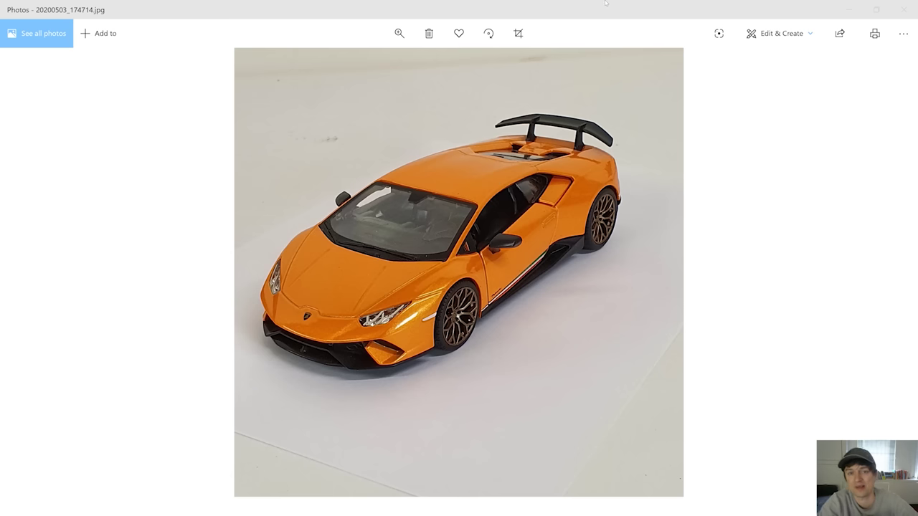
Compare the original car photo with its edited white-background version in Photoshop.
{"action": "left_click", "coordinate": [850, 9]}
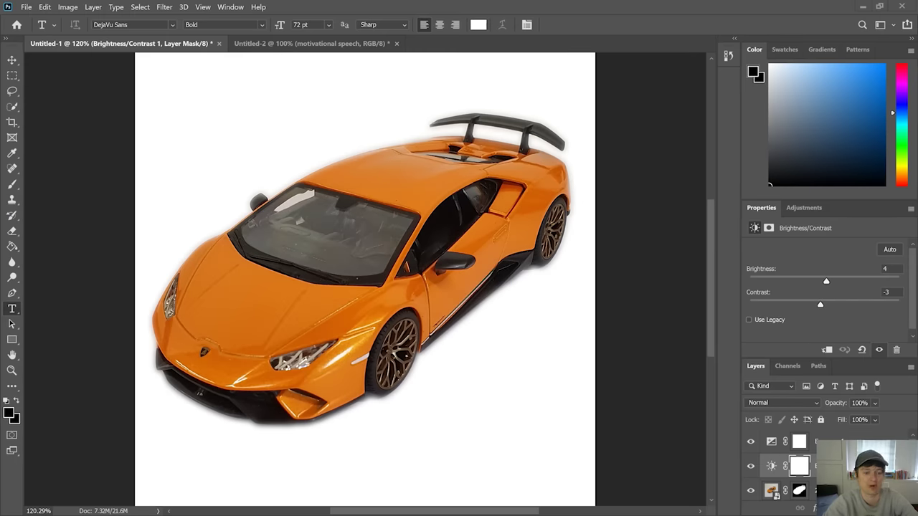
{"action": "key", "text": "alt+Tab"}
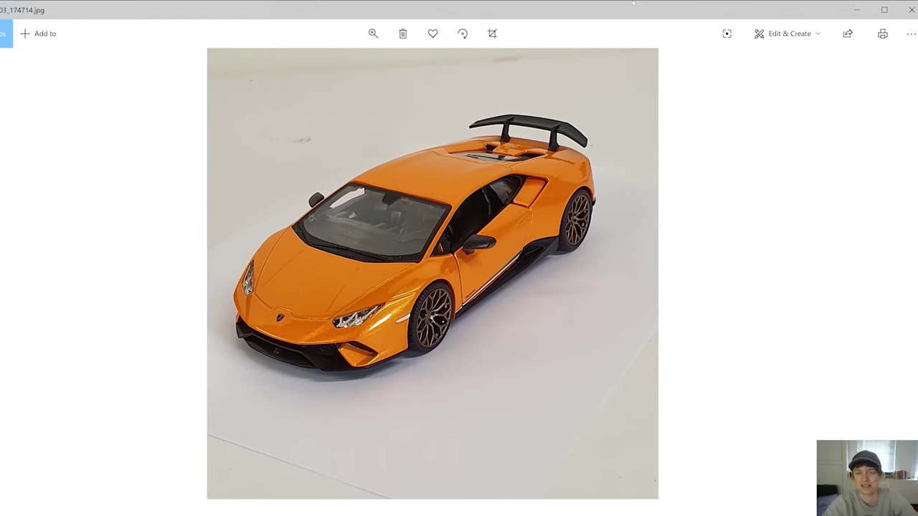
{"action": "left_click", "coordinate": [855, 9]}
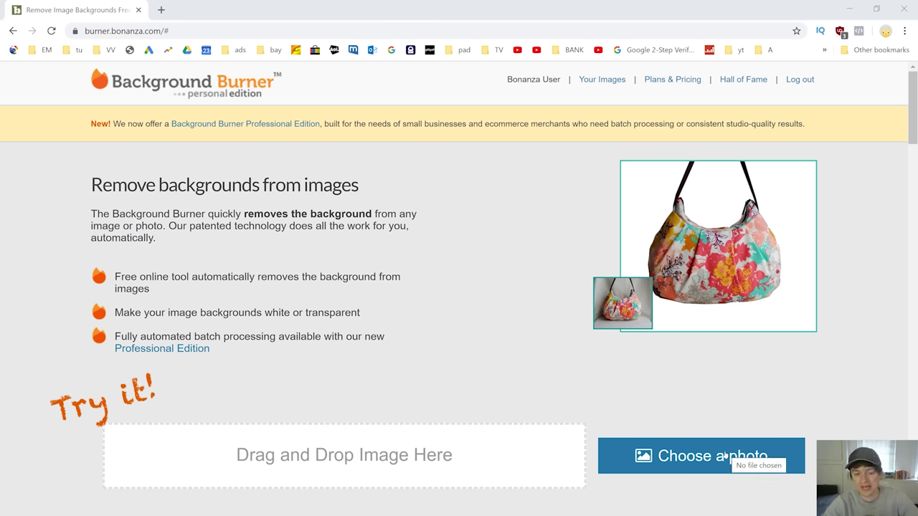
Upload the car photo 20200503_174714.jpg to the Background Burner website.
{"action": "left_click_drag", "start_coordinate": [2, 419], "coordinate": [340, 459]}
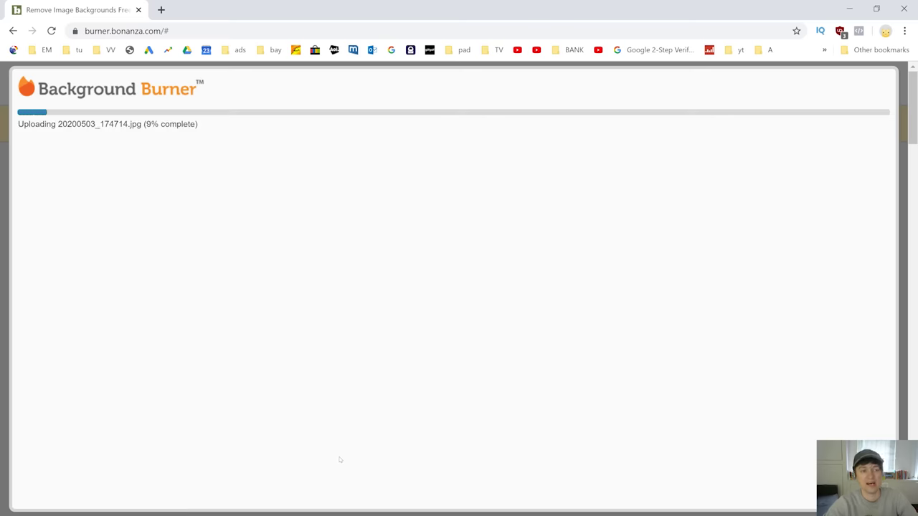
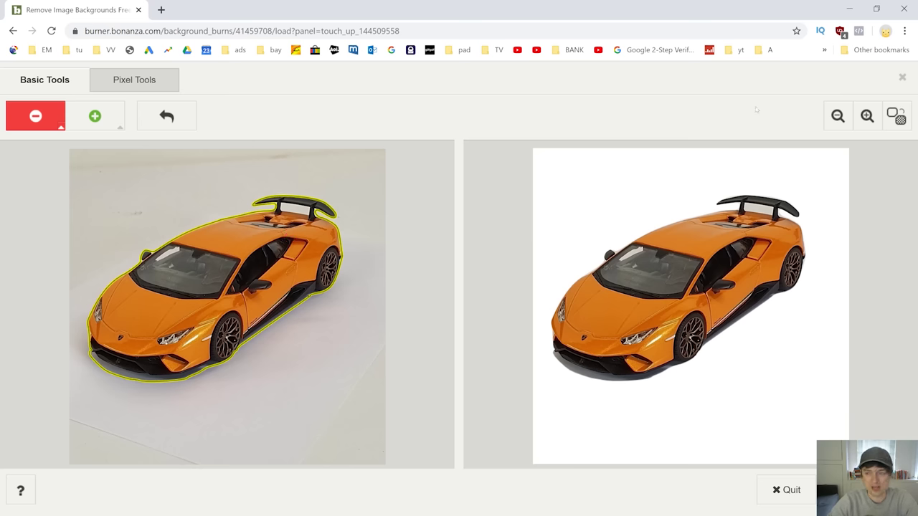
Mark the whole gap between the rear spoiler's supports as background with the basic background marker.
{"action": "left_click", "coordinate": [867, 115]}
{"action": "left_click", "coordinate": [867, 115]}
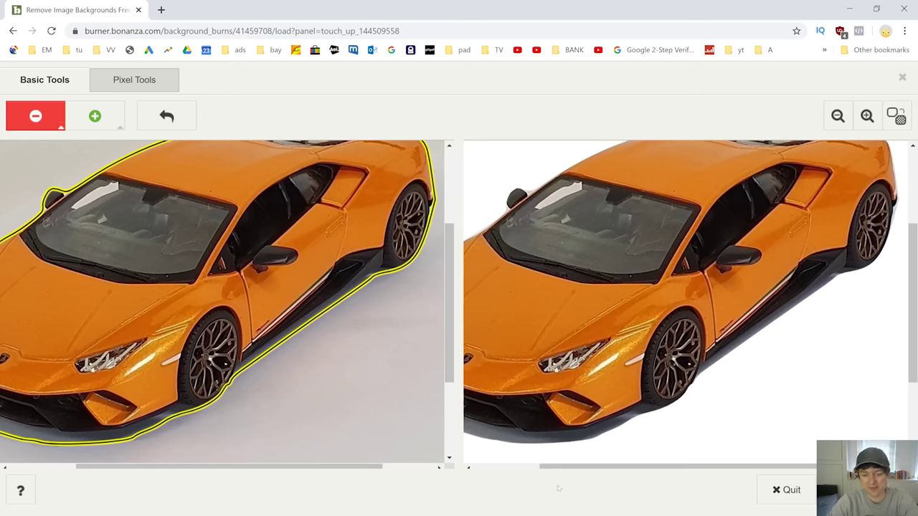
{"action": "left_click", "coordinate": [867, 116]}
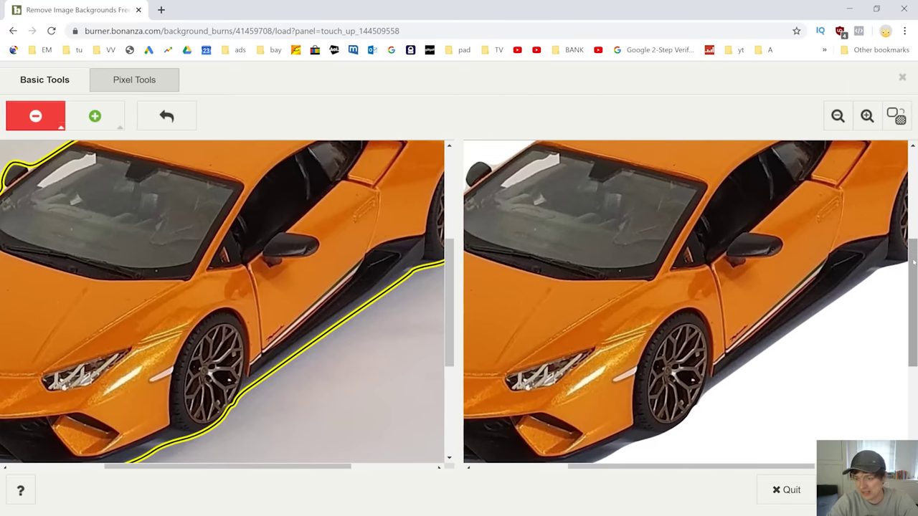
{"action": "left_click_drag", "start_coordinate": [912, 262], "coordinate": [914, 292]}
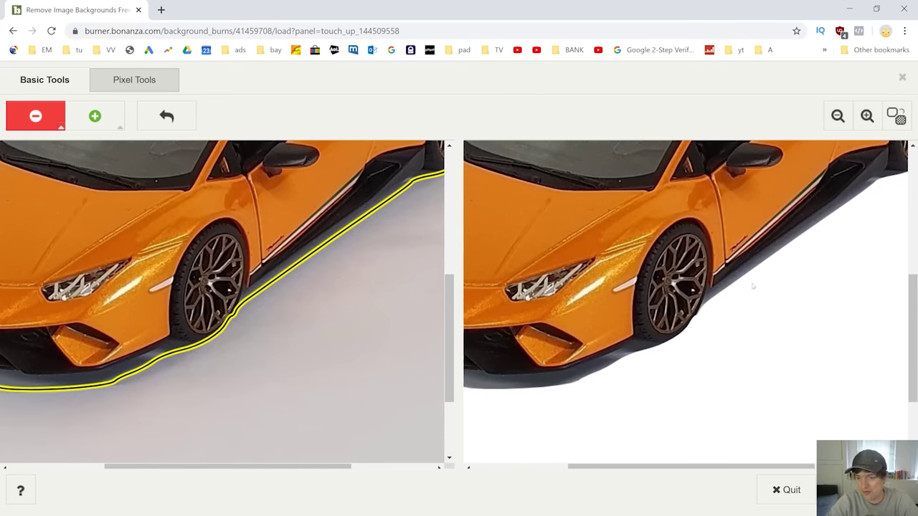
{"action": "scroll", "coordinate": [839, 223], "scroll_direction": "up", "scroll_amount": 5}
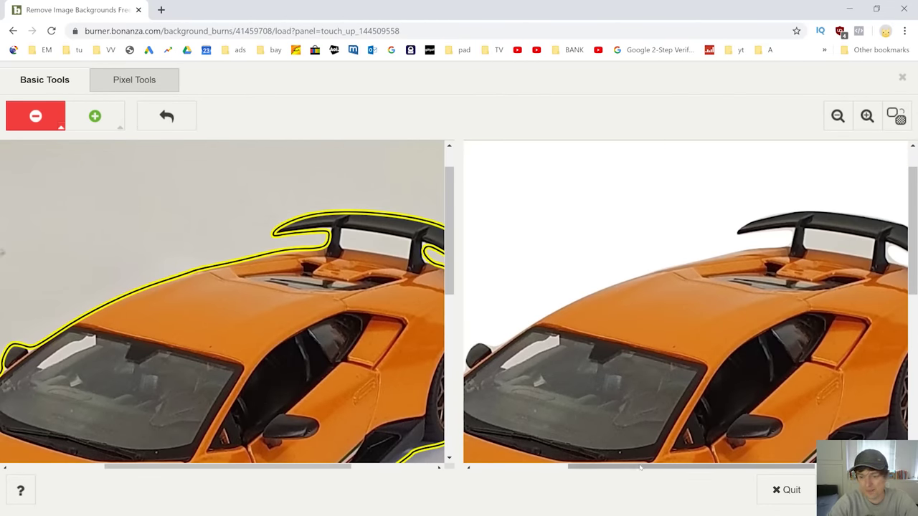
{"action": "left_click_drag", "start_coordinate": [617, 465], "coordinate": [667, 466]}
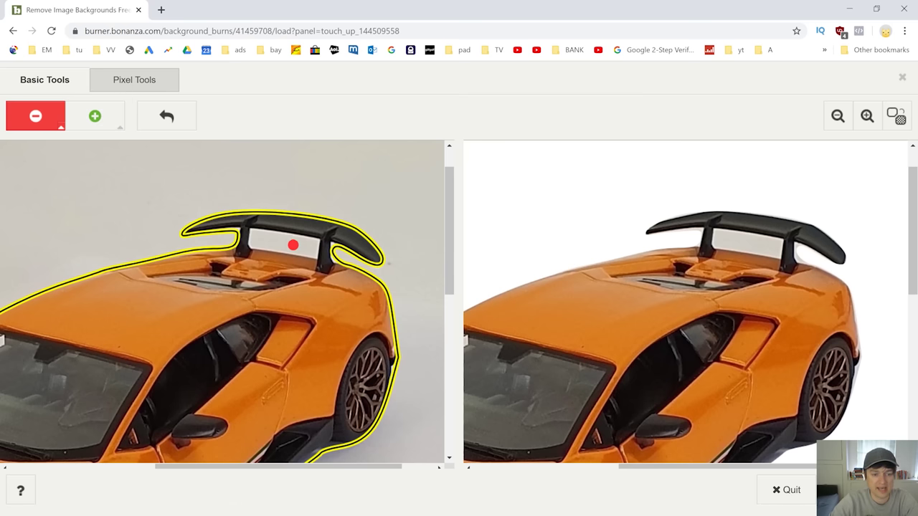
{"action": "left_click", "coordinate": [289, 239]}
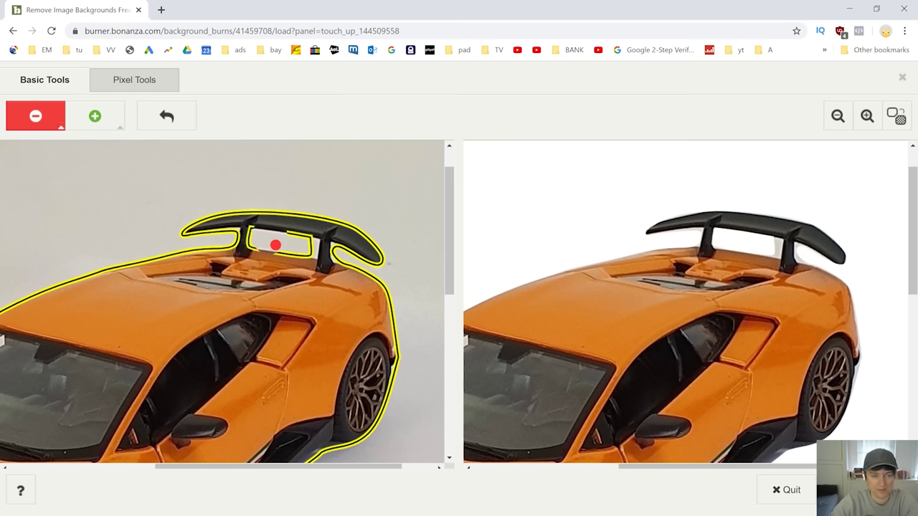
{"action": "left_click", "coordinate": [300, 242]}
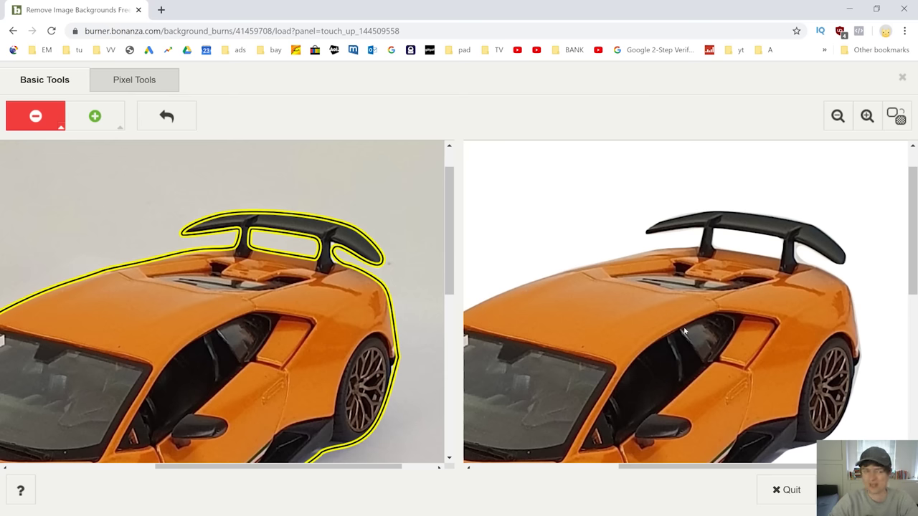
Mark a short stretch along the car's rear roof edge as foreground, and reactivate the background marker.
{"action": "left_click", "coordinate": [95, 115]}
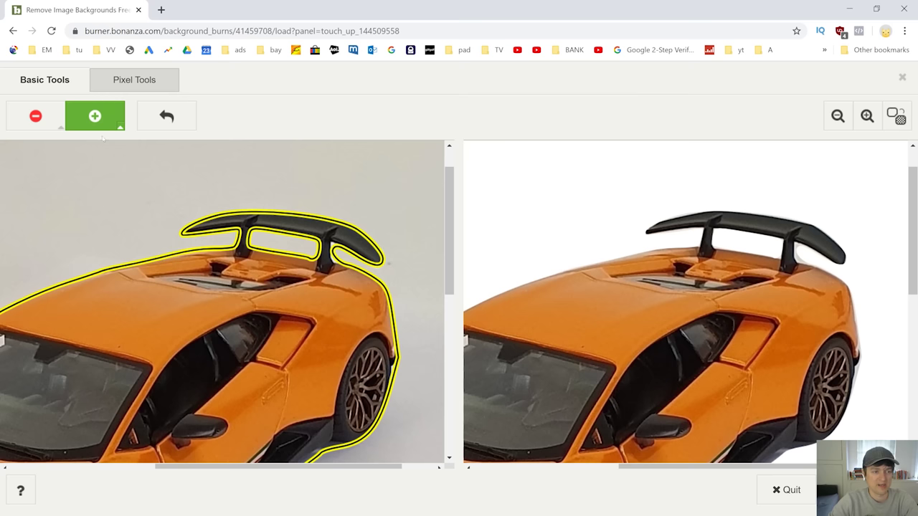
{"action": "mouse_move", "coordinate": [116, 270]}
{"action": "left_mouse_down"}
{"action": "mouse_move", "coordinate": [143, 260]}
{"action": "mouse_move", "coordinate": [134, 233]}
{"action": "mouse_move", "coordinate": [144, 256]}
{"action": "mouse_move", "coordinate": [98, 253]}
{"action": "mouse_move", "coordinate": [129, 242]}
{"action": "mouse_move", "coordinate": [139, 248]}
{"action": "mouse_move", "coordinate": [128, 261]}
{"action": "left_mouse_up"}
{"action": "left_click", "coordinate": [36, 116]}
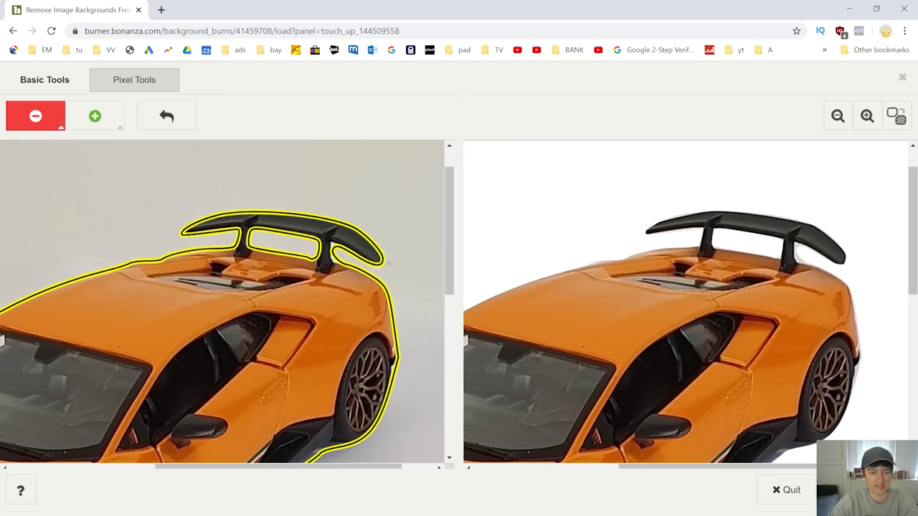
Erase the leftover background patch above the car's rear roof edge with the pixel erase brush.
{"action": "left_click", "coordinate": [142, 80]}
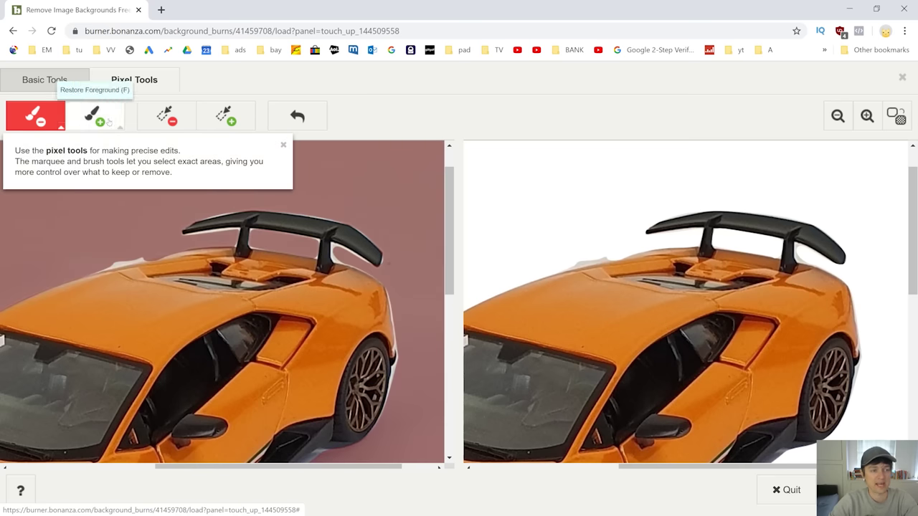
{"action": "left_click", "coordinate": [36, 115]}
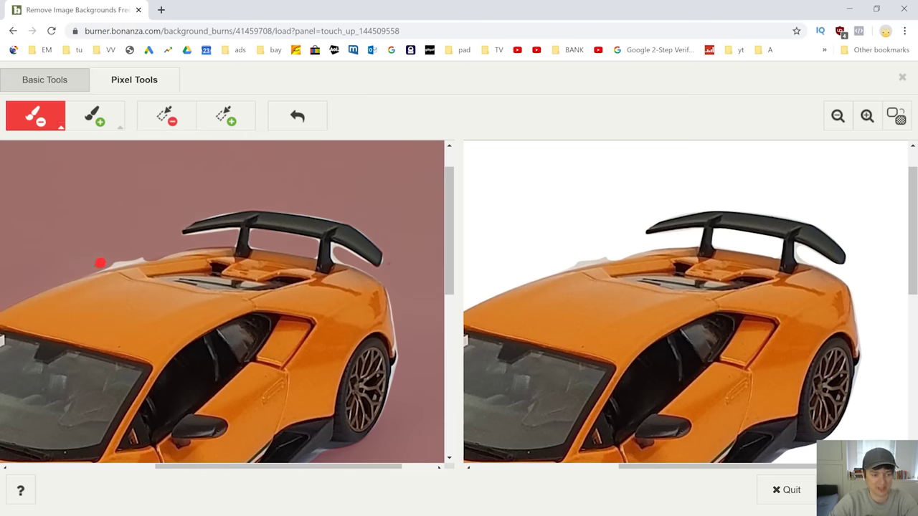
{"action": "left_click_drag", "start_coordinate": [98, 260], "coordinate": [144, 258]}
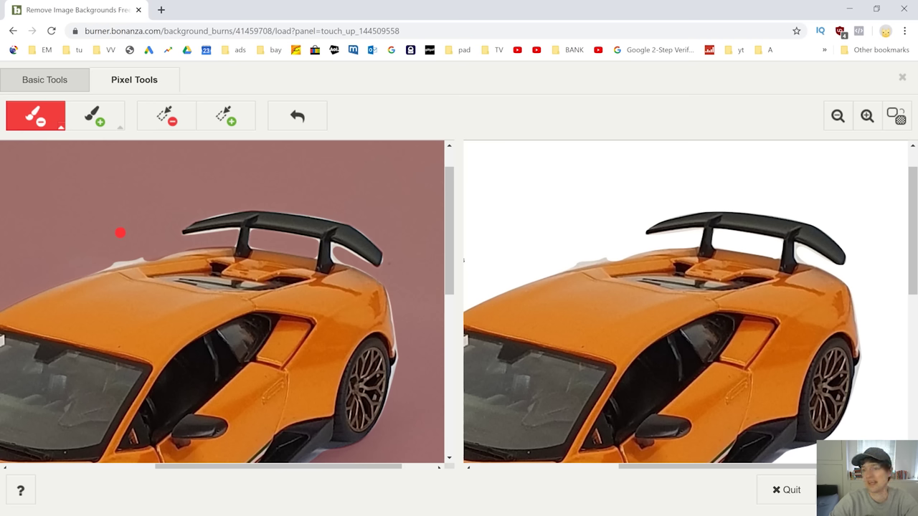
{"action": "mouse_move", "coordinate": [108, 230]}
{"action": "left_mouse_down"}
{"action": "mouse_move", "coordinate": [156, 225]}
{"action": "mouse_move", "coordinate": [100, 210]}
{"action": "mouse_move", "coordinate": [100, 221]}
{"action": "mouse_move", "coordinate": [136, 216]}
{"action": "left_mouse_up"}
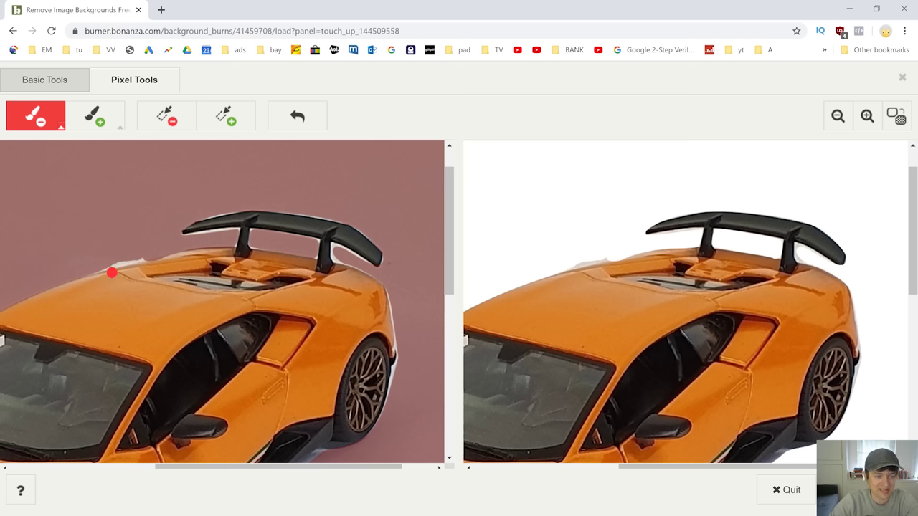
{"action": "mouse_move", "coordinate": [109, 271]}
{"action": "left_mouse_down"}
{"action": "mouse_move", "coordinate": [133, 256]}
{"action": "mouse_move", "coordinate": [108, 268]}
{"action": "mouse_move", "coordinate": [156, 263]}
{"action": "left_mouse_up"}
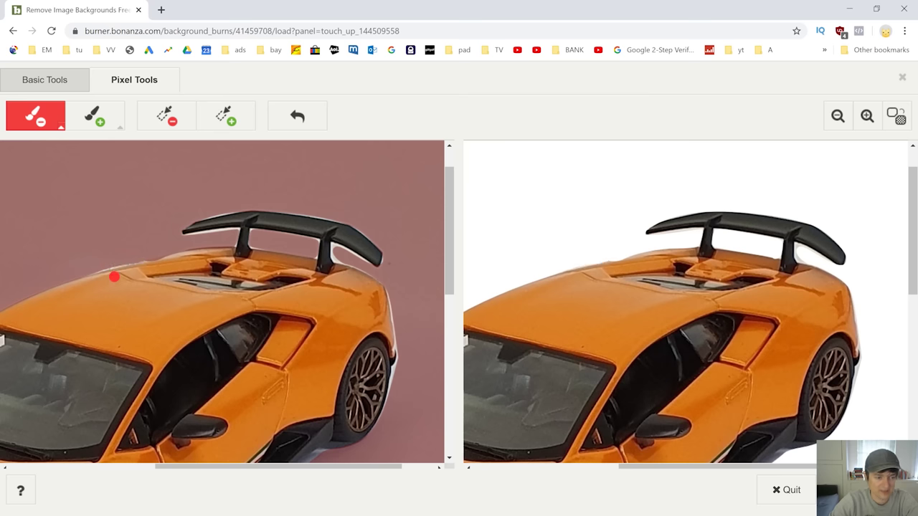
{"action": "mouse_move", "coordinate": [98, 272]}
{"action": "left_mouse_down"}
{"action": "mouse_move", "coordinate": [133, 254]}
{"action": "mouse_move", "coordinate": [163, 265]}
{"action": "left_mouse_up"}
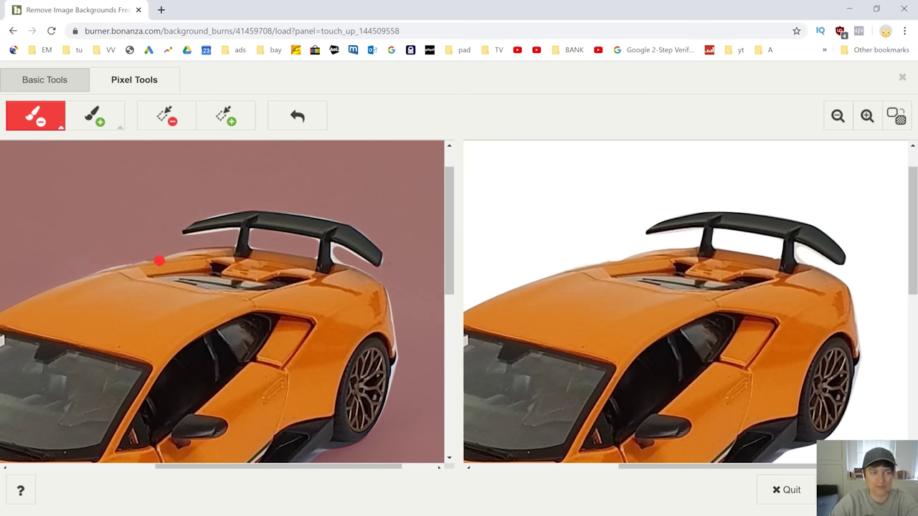
Reload the editor page, discarding all touch-ups made to the cut-out.
{"action": "left_click", "coordinate": [51, 31]}
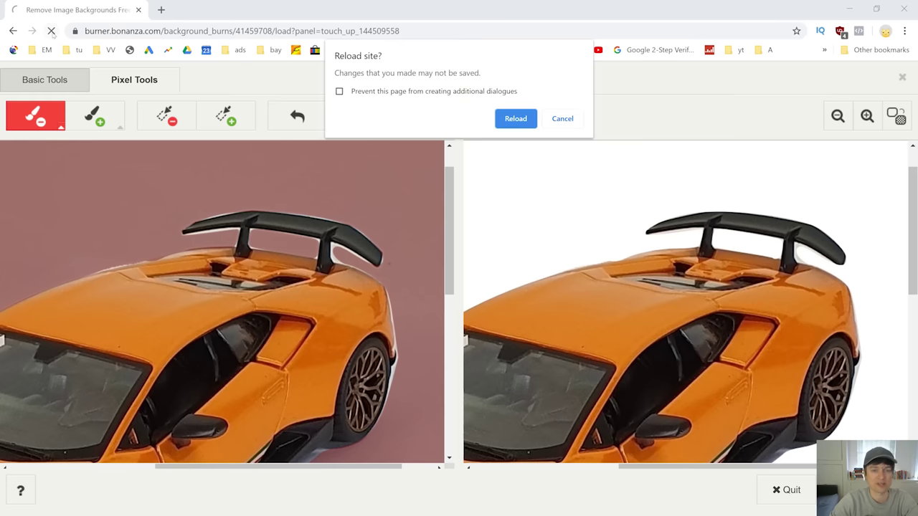
{"action": "left_click", "coordinate": [515, 119]}
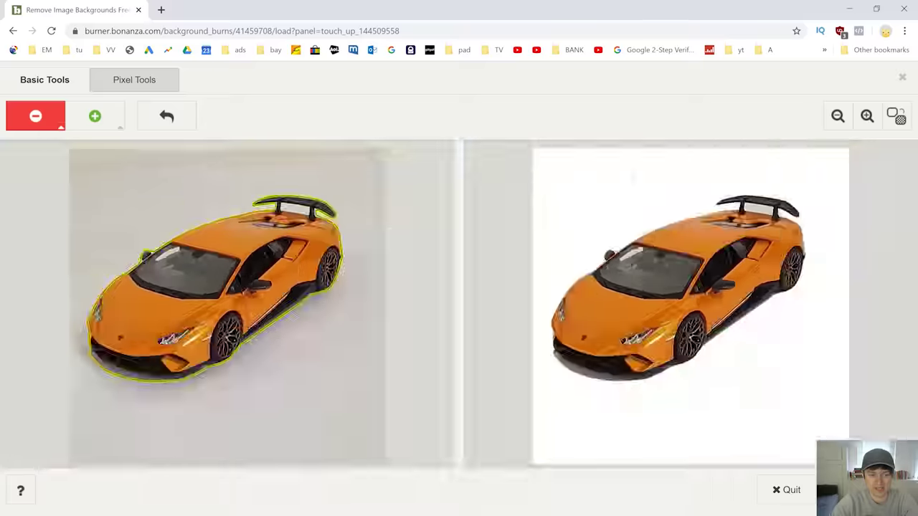
Erase the background showing between the rear spoiler's supports with the pixel erase brush.
{"action": "left_click", "coordinate": [158, 83]}
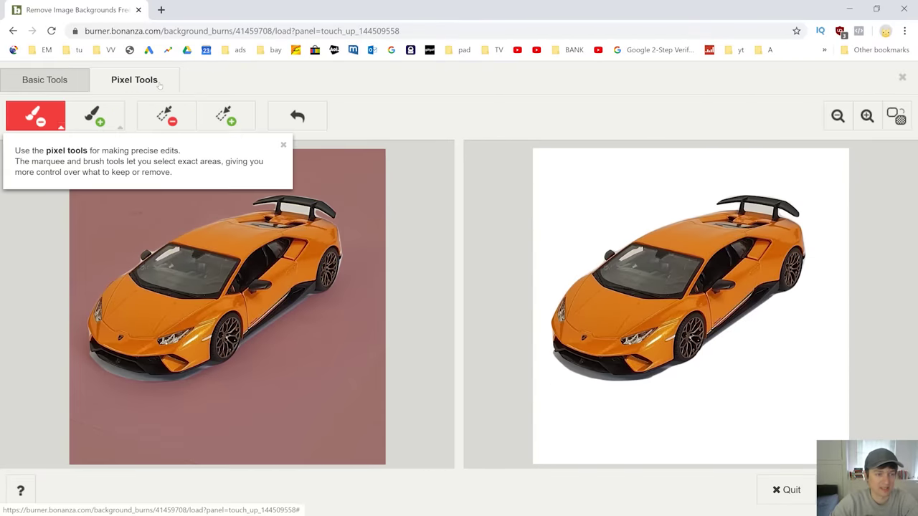
{"action": "left_click", "coordinate": [867, 116]}
{"action": "left_click", "coordinate": [867, 115]}
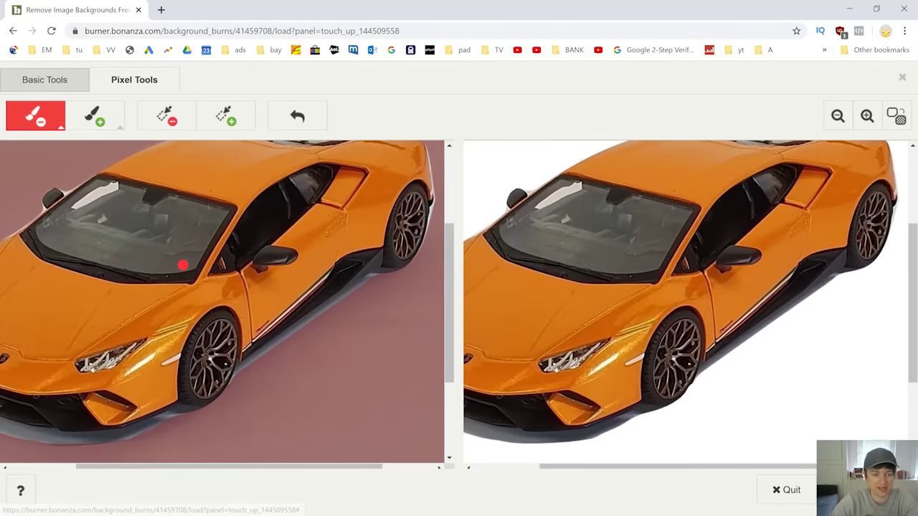
{"action": "left_click_drag", "start_coordinate": [449, 302], "coordinate": [448, 258]}
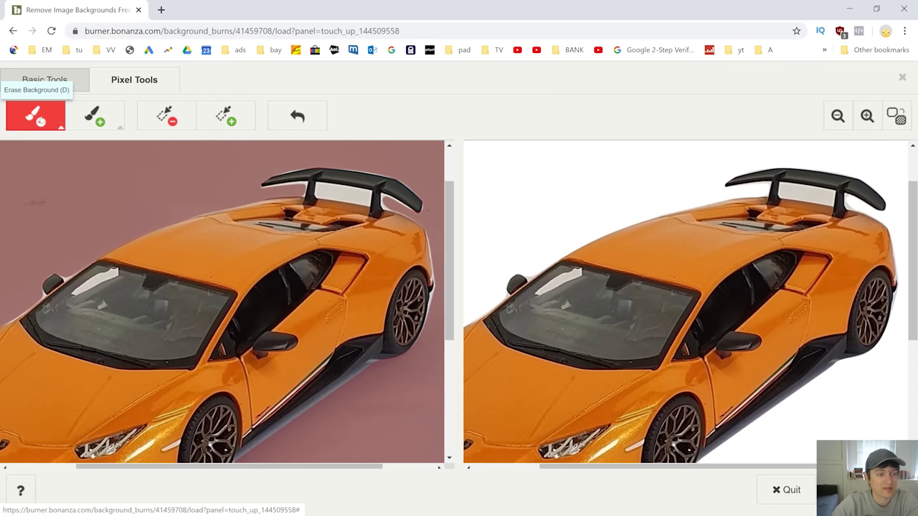
{"action": "mouse_move", "coordinate": [335, 193]}
{"action": "left_mouse_down"}
{"action": "mouse_move", "coordinate": [324, 194]}
{"action": "mouse_move", "coordinate": [365, 203]}
{"action": "left_mouse_up"}
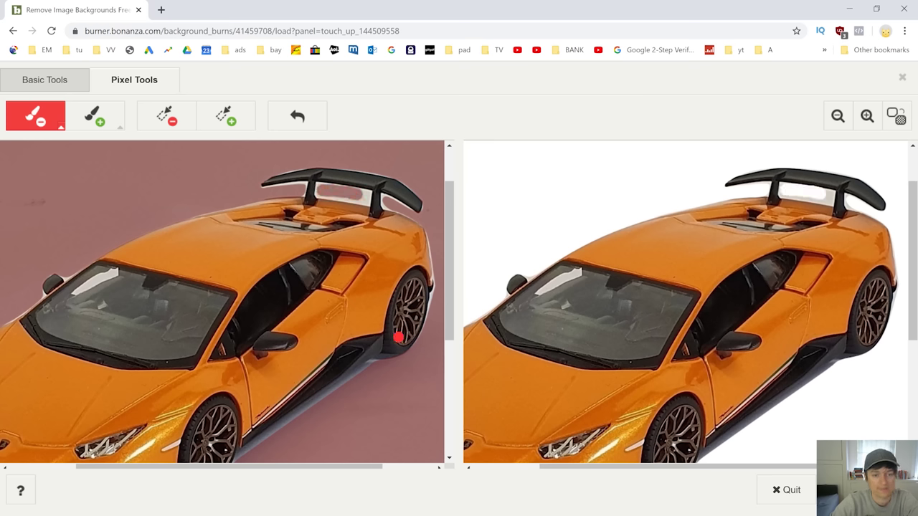
Restore the rear bodywork edge below the spoiler with the foreground brush, and erase the excess patch above the spoiler.
{"action": "left_click", "coordinate": [92, 114]}
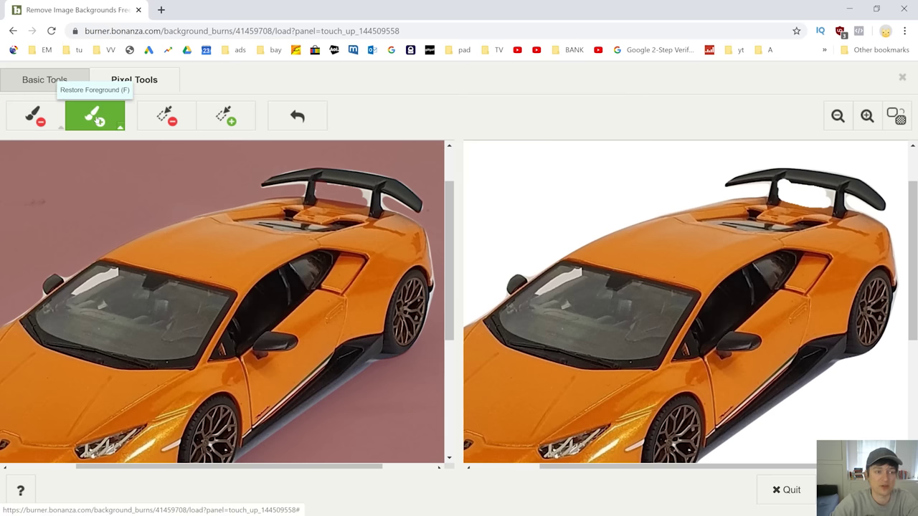
{"action": "left_click_drag", "start_coordinate": [358, 216], "coordinate": [321, 206]}
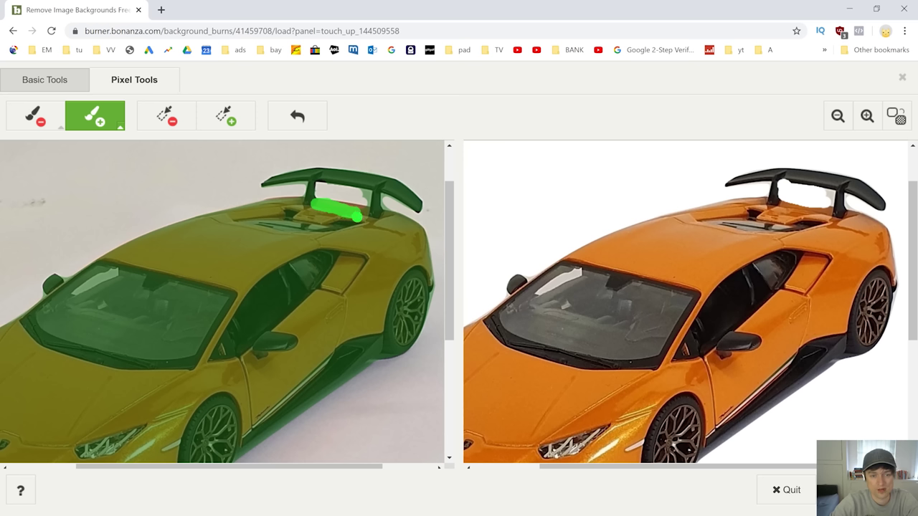
{"action": "left_click_drag", "start_coordinate": [357, 217], "coordinate": [369, 219]}
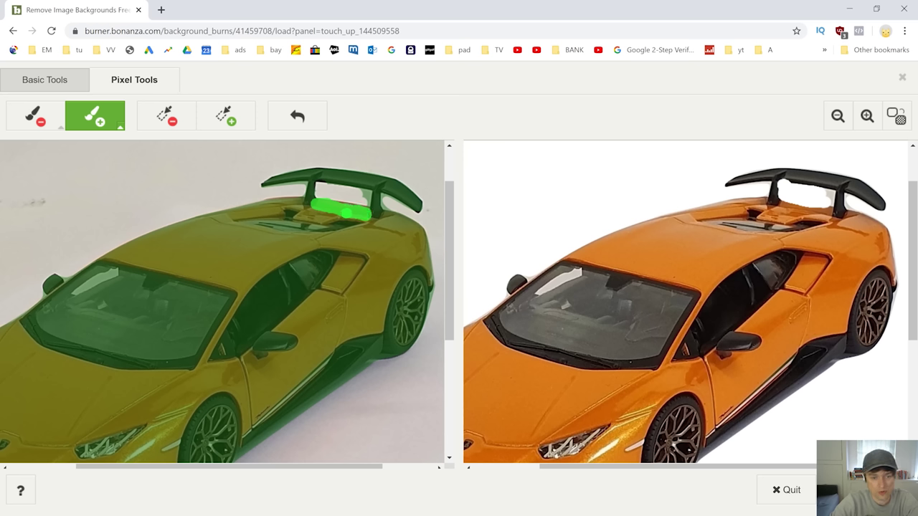
{"action": "left_click_drag", "start_coordinate": [346, 213], "coordinate": [352, 215]}
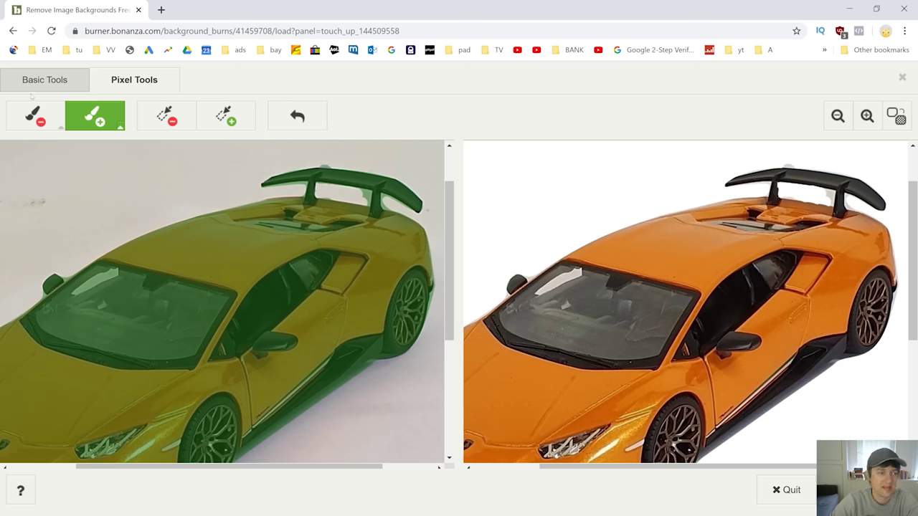
{"action": "left_click", "coordinate": [36, 116]}
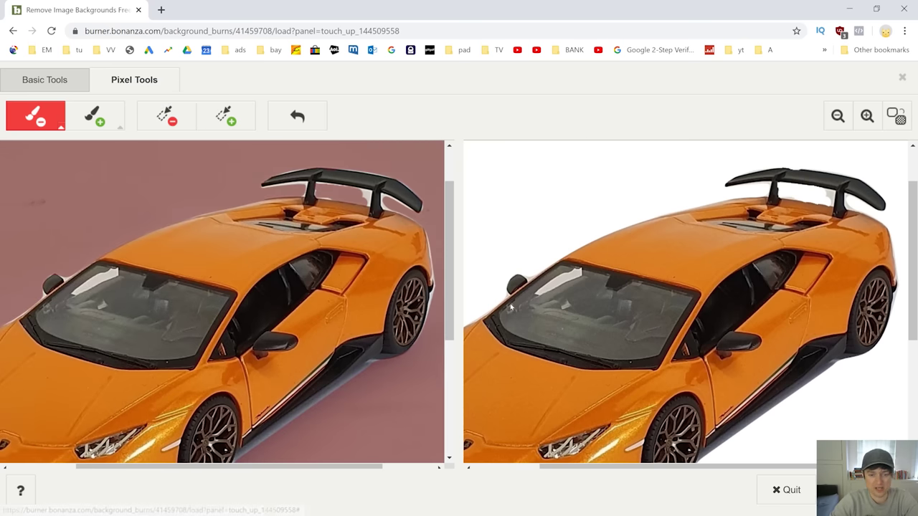
Outline the shadow beside the front wheel and side skirt with the background-erasing marquee.
{"action": "scroll", "coordinate": [447, 260], "scroll_direction": "down", "scroll_amount": 2}
{"action": "scroll", "coordinate": [447, 260], "scroll_direction": "down", "scroll_amount": 2}
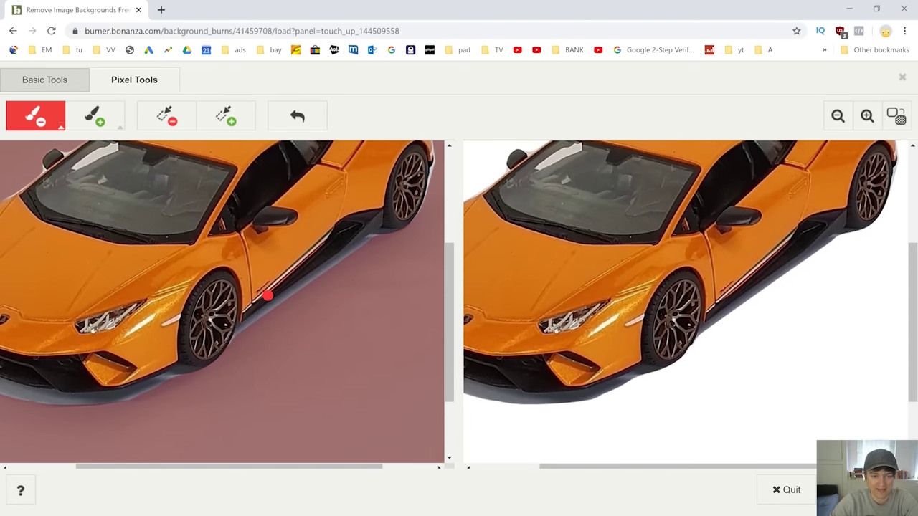
{"action": "left_click", "coordinate": [166, 115]}
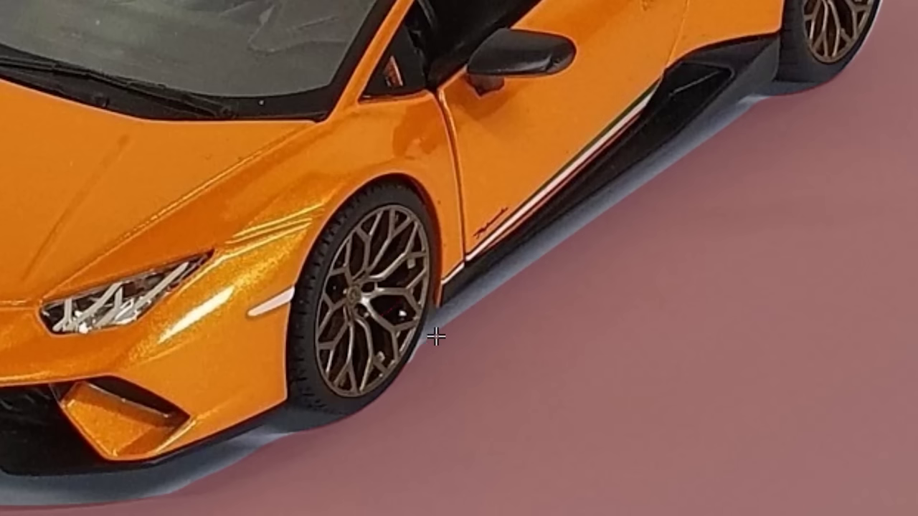
{"action": "left_click", "coordinate": [551, 312]}
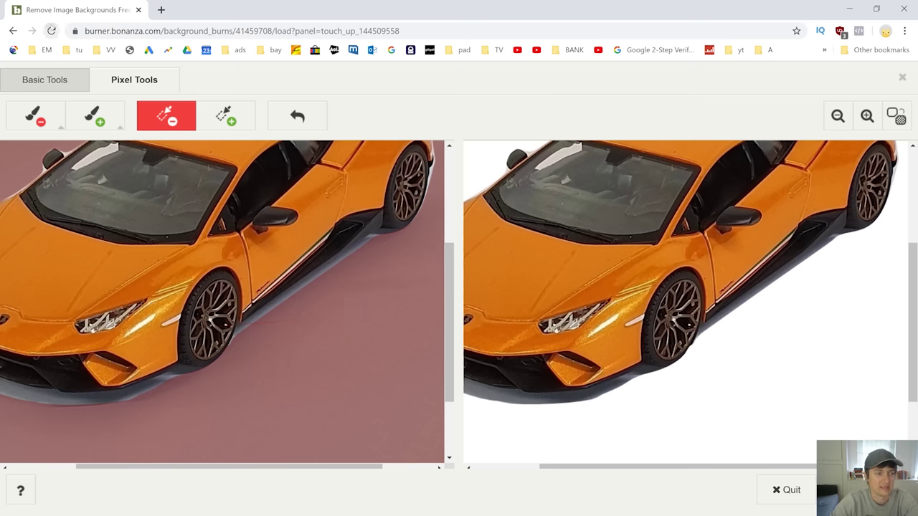
Reload the editor page, discarding the unsaved touch-ups, and switch to the background-erasing marquee among the pixel tools.
{"action": "left_click", "coordinate": [51, 31]}
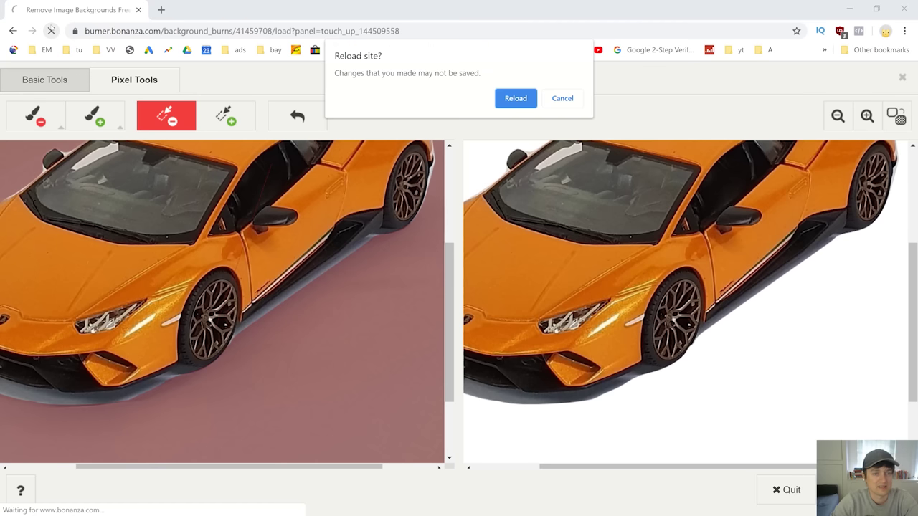
{"action": "left_click", "coordinate": [516, 98]}
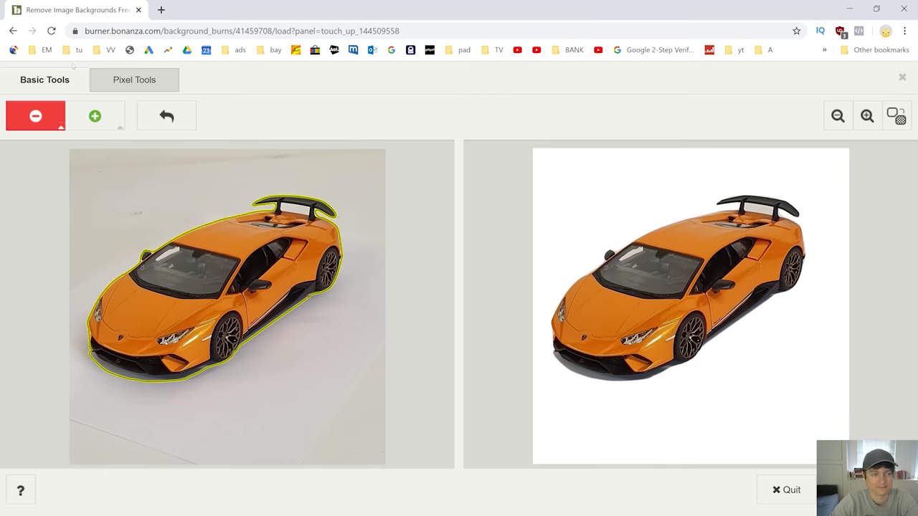
{"action": "left_click", "coordinate": [134, 80]}
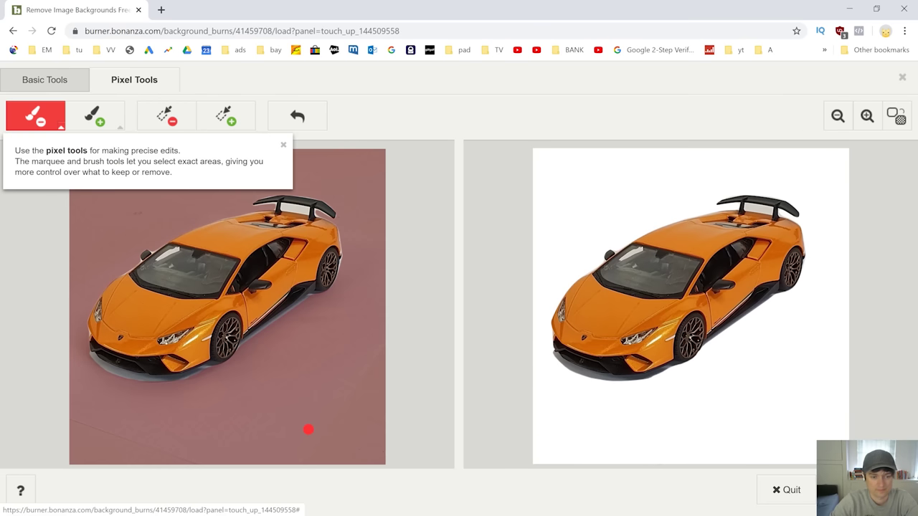
{"action": "left_click", "coordinate": [164, 115]}
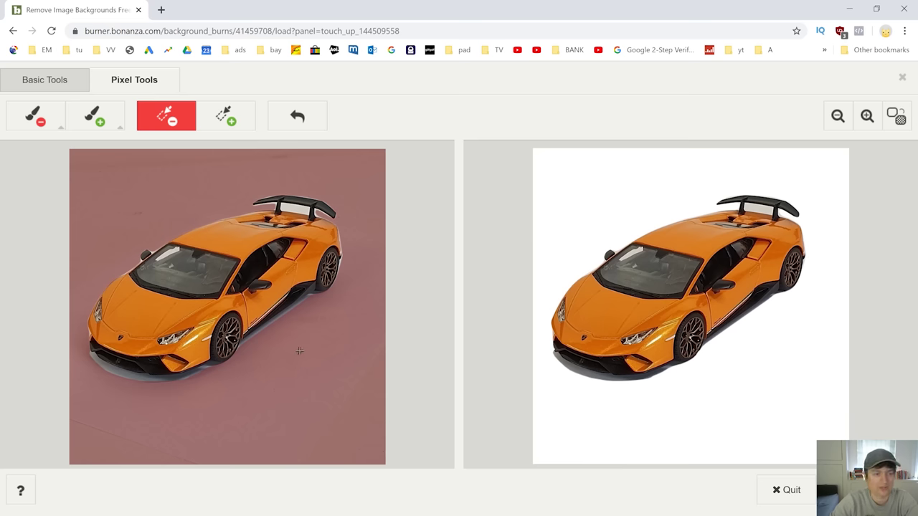
Outline the shadow along the side skirt from the front wheel to the rear wheel with the background-erasing marquee and remove it.
{"action": "left_click", "coordinate": [866, 116]}
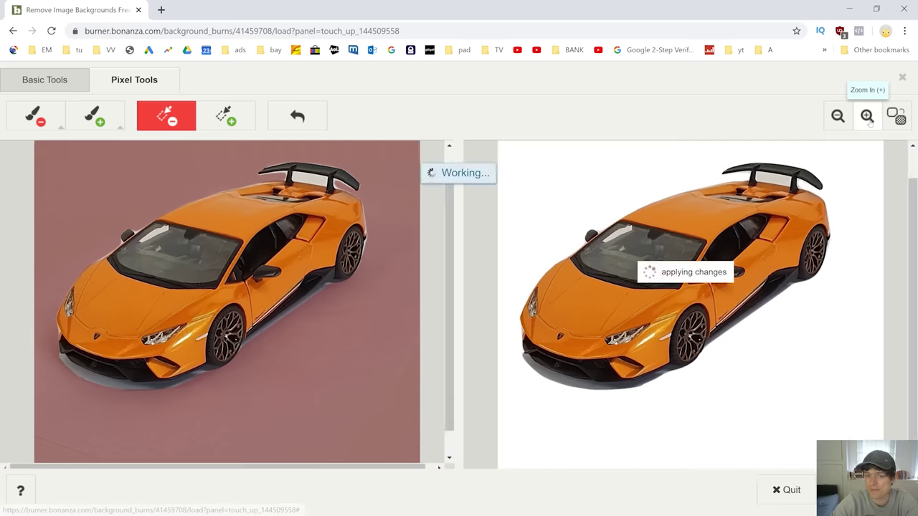
{"action": "left_click", "coordinate": [867, 116]}
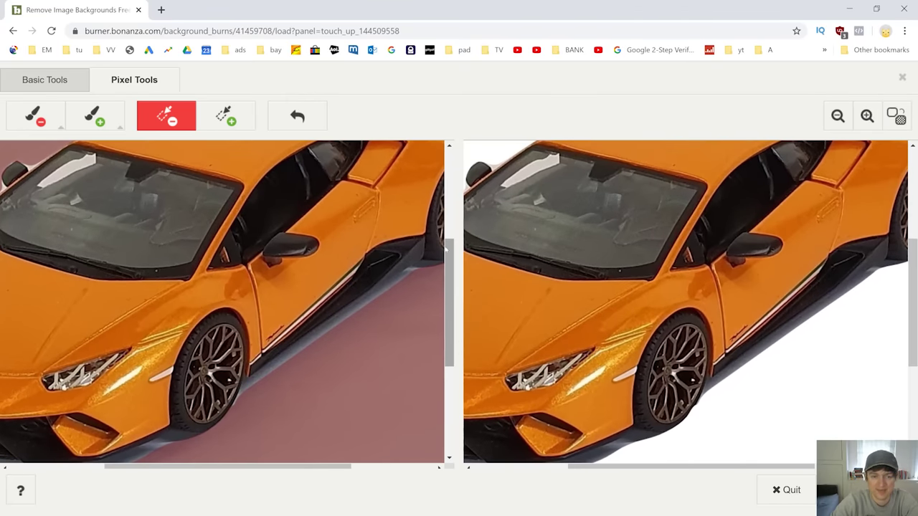
{"action": "left_click_drag", "start_coordinate": [449, 249], "coordinate": [456, 301]}
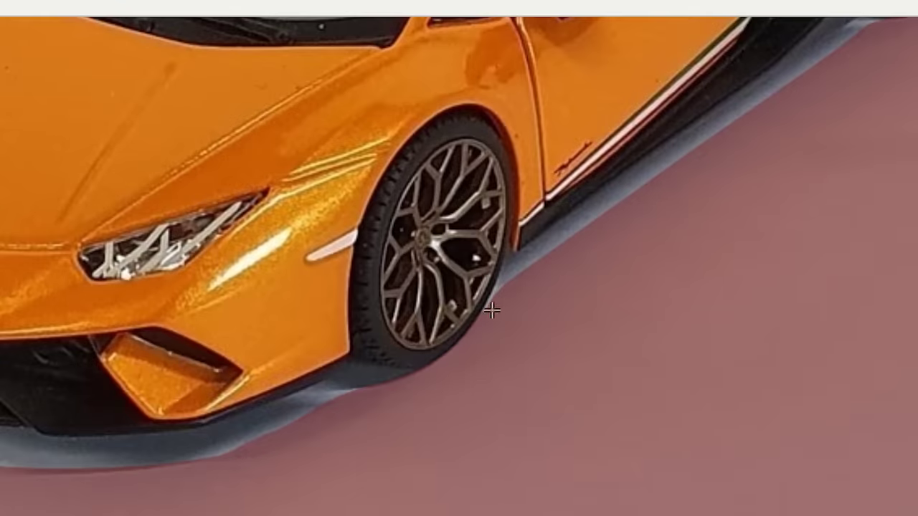
{"action": "left_click_drag", "start_coordinate": [476, 343], "coordinate": [463, 373]}
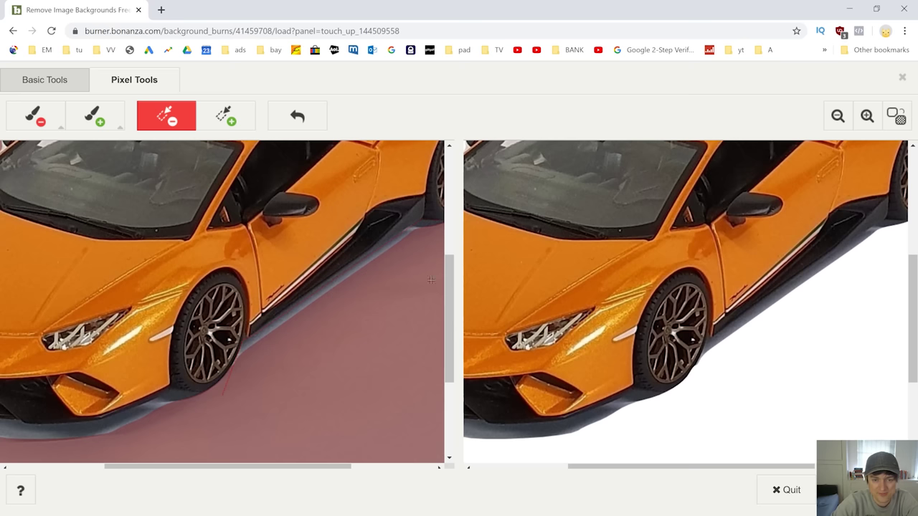
{"action": "left_click_drag", "start_coordinate": [229, 467], "coordinate": [253, 466]}
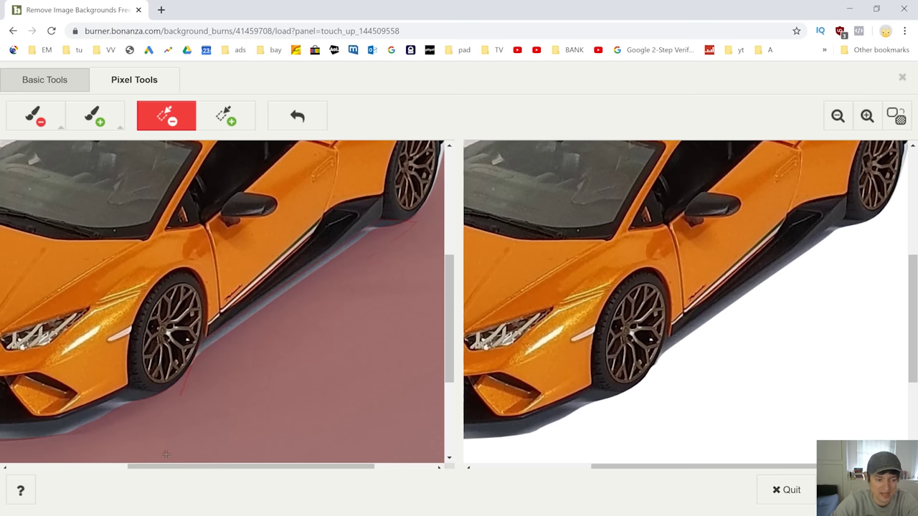
{"action": "left_click", "coordinate": [190, 408]}
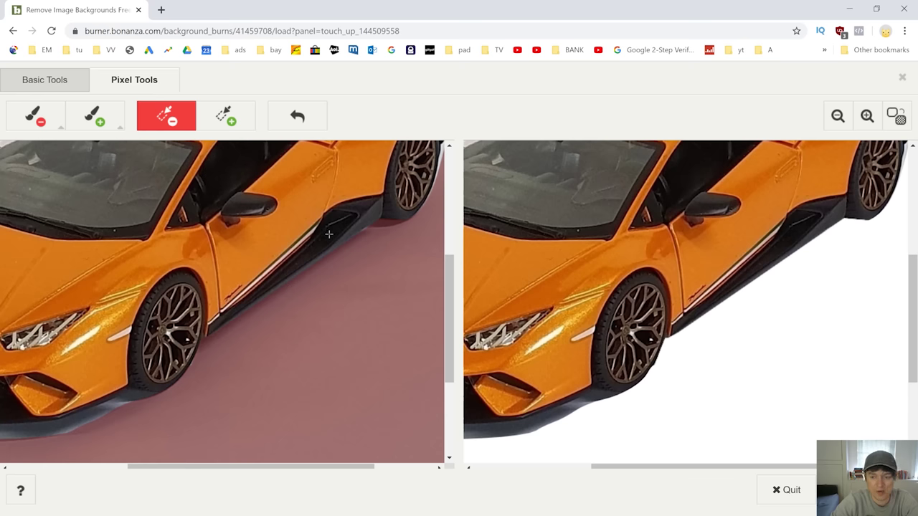
{"action": "left_click", "coordinate": [837, 115]}
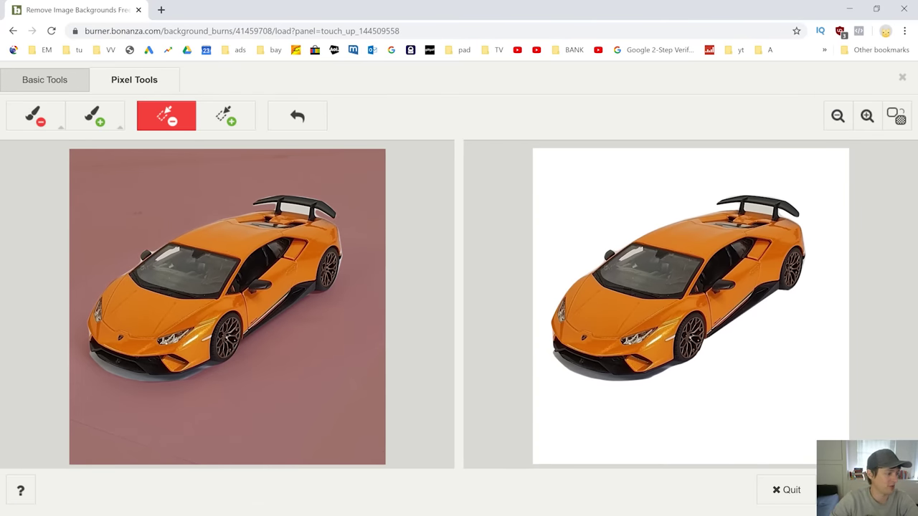
Switch to eBay and open the listing creation page, signing in with the saved account password and postponing the contact details update.
{"action": "key", "text": "alt+Tab"}
{"action": "left_click_drag", "start_coordinate": [356, 72], "coordinate": [337, 73]}
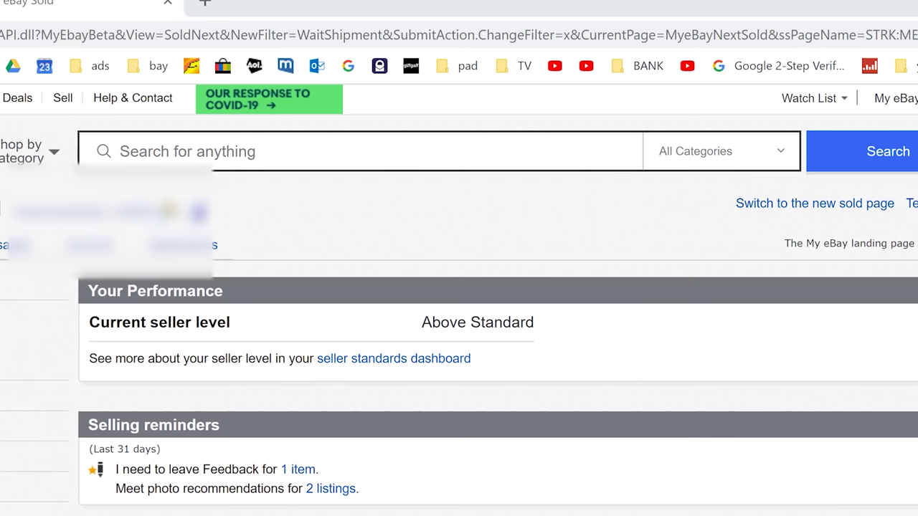
{"action": "left_click", "coordinate": [63, 101]}
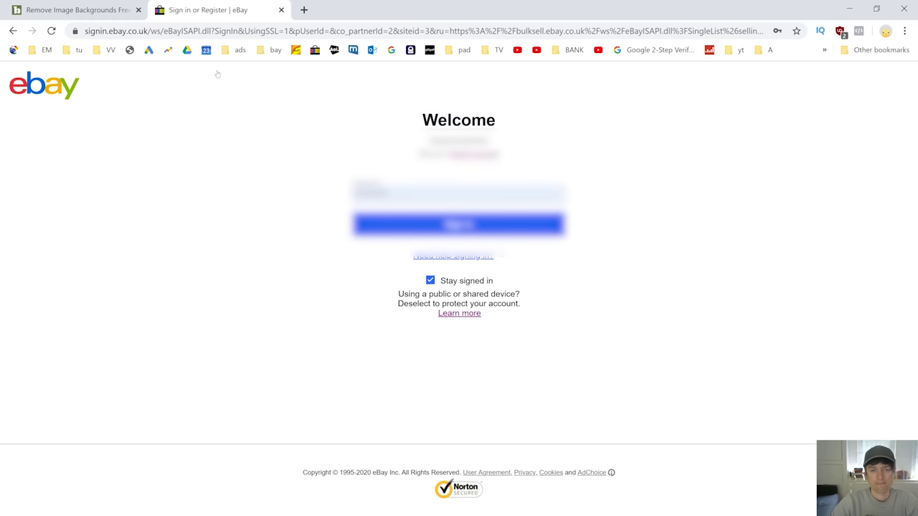
{"action": "left_click", "coordinate": [459, 224]}
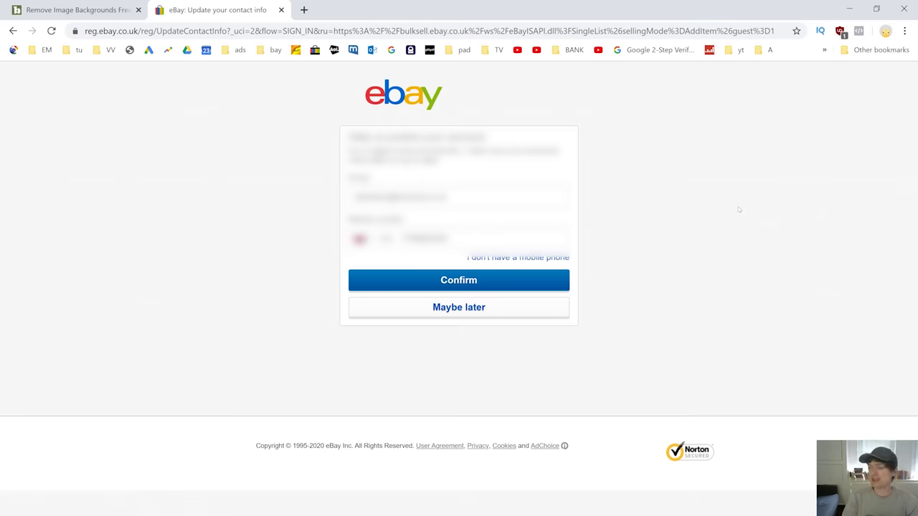
{"action": "left_click", "coordinate": [485, 305]}
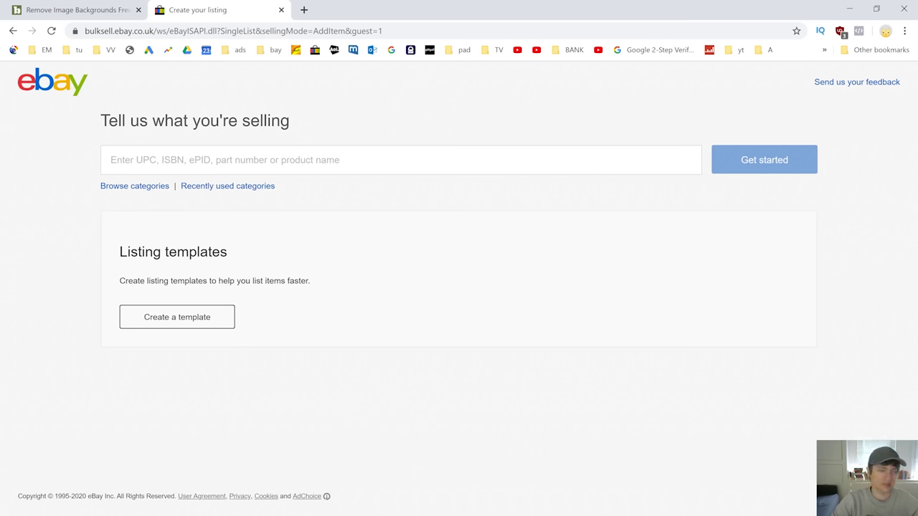
Search the catalogue for "toy car" as the item being sold.
{"action": "left_click", "coordinate": [111, 160]}
{"action": "type", "text": "t"}
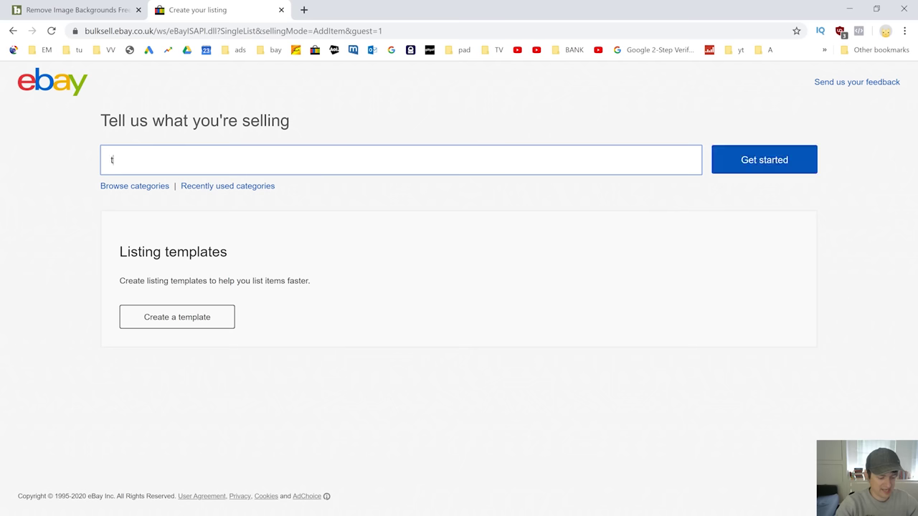
{"action": "type", "text": "oy car"}
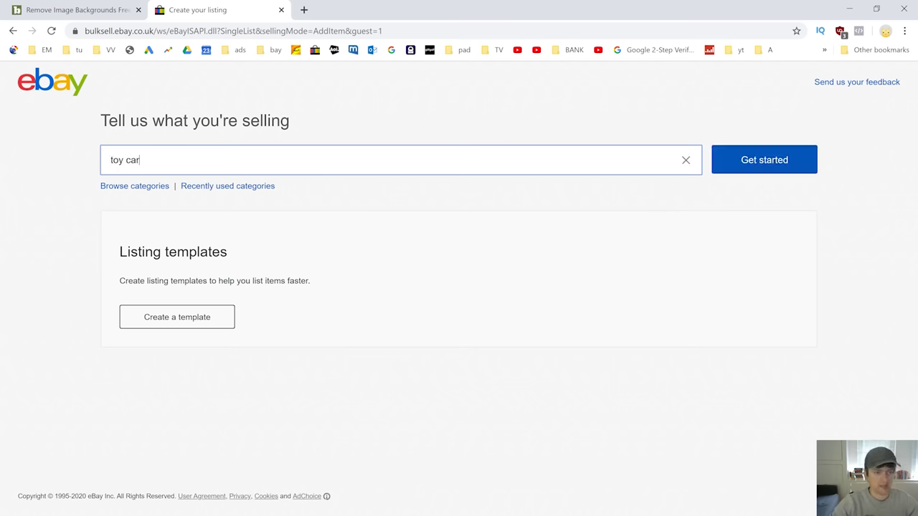
{"action": "key", "text": "Return"}
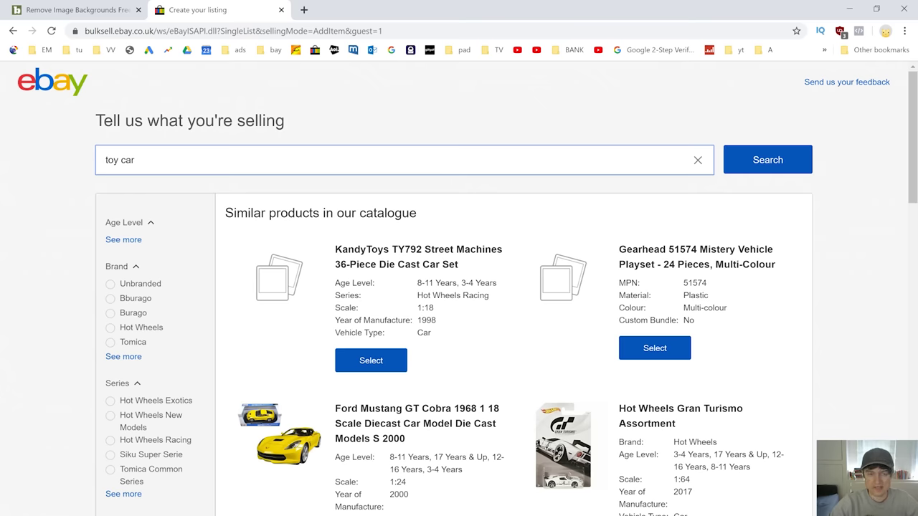
Pick the catalogue product "Ford Mustang GT Cobra 1968 1 18 Scale Diecast Car Model Die Cast Models S 2000" for the listing.
{"action": "scroll", "coordinate": [313, 354], "scroll_direction": "down", "scroll_amount": 10}
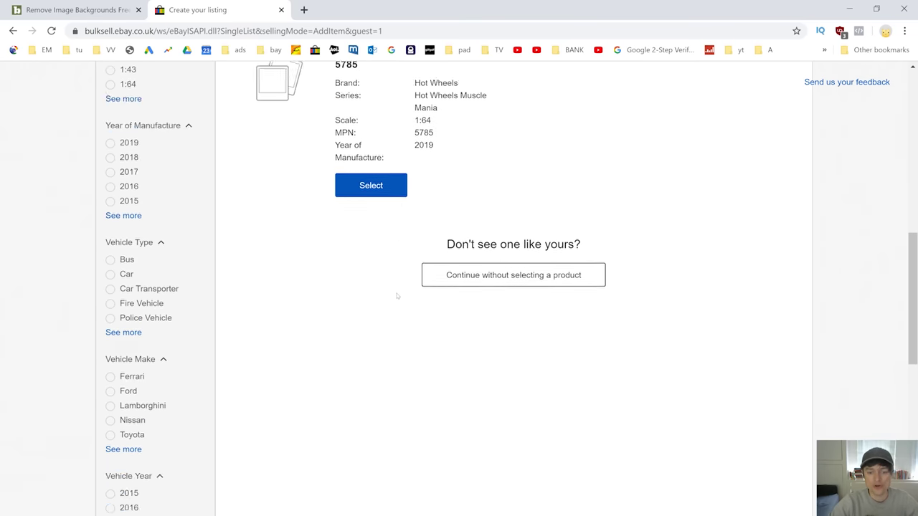
{"action": "scroll", "coordinate": [404, 331], "scroll_direction": "up", "scroll_amount": 10}
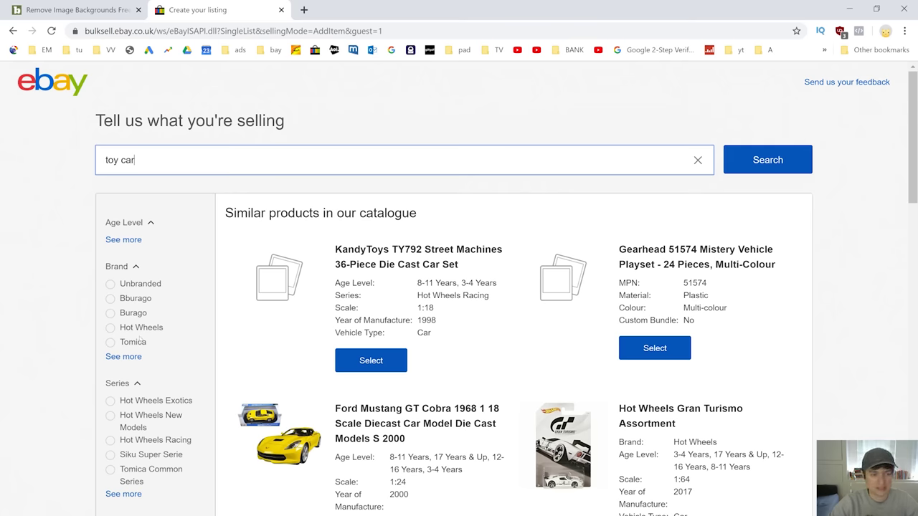
{"action": "scroll", "coordinate": [422, 279], "scroll_direction": "down", "scroll_amount": 7}
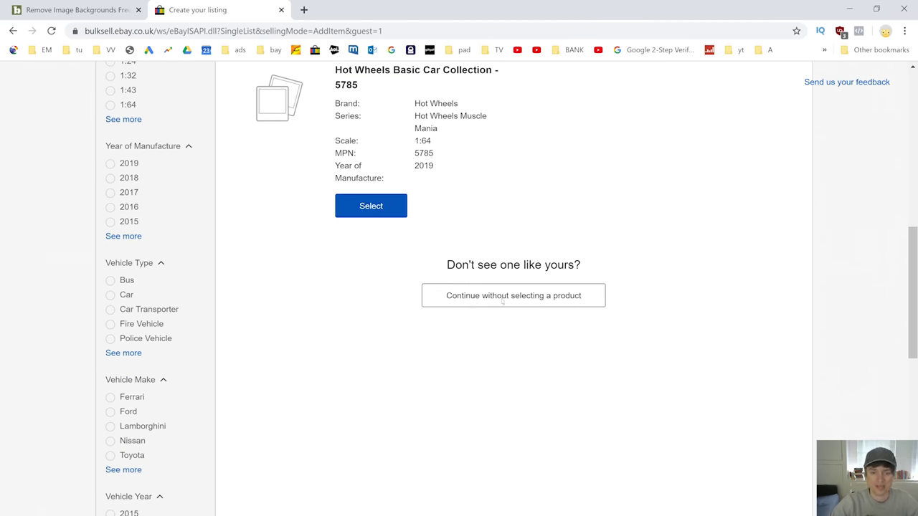
{"action": "left_click", "coordinate": [502, 300]}
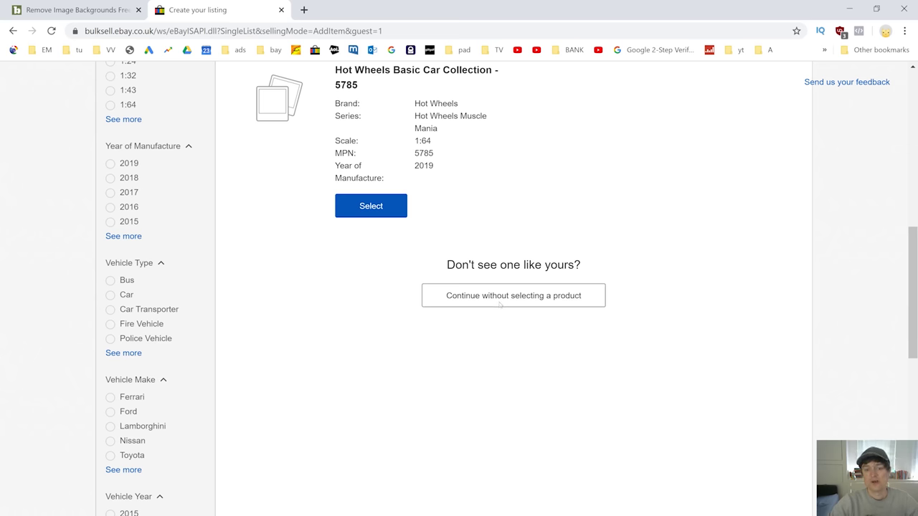
{"action": "scroll", "coordinate": [500, 308], "scroll_direction": "up", "scroll_amount": 6}
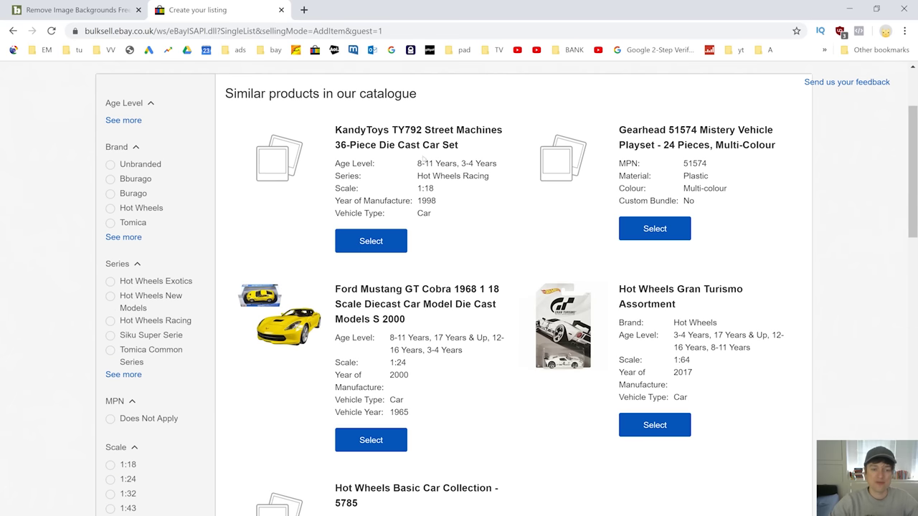
{"action": "scroll", "coordinate": [305, 276], "scroll_direction": "up", "scroll_amount": 2}
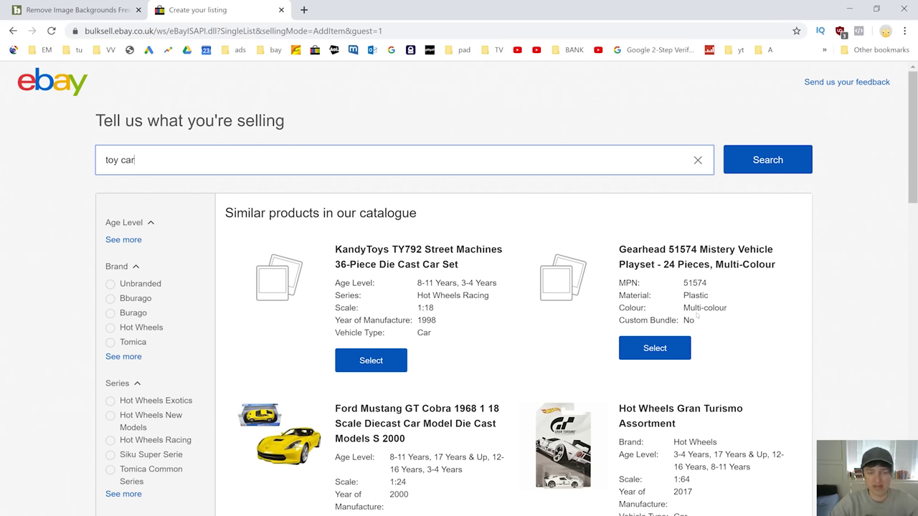
{"action": "scroll", "coordinate": [696, 323], "scroll_direction": "down", "scroll_amount": 3}
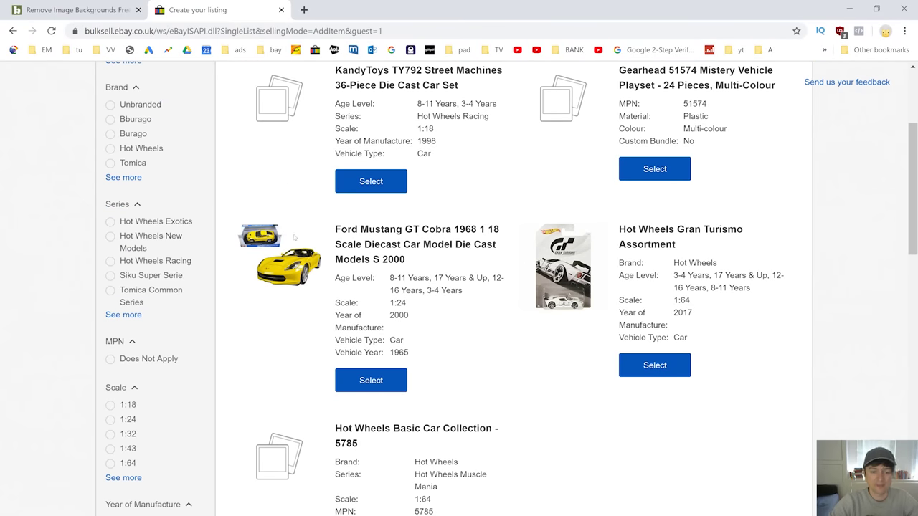
{"action": "left_click", "coordinate": [372, 383]}
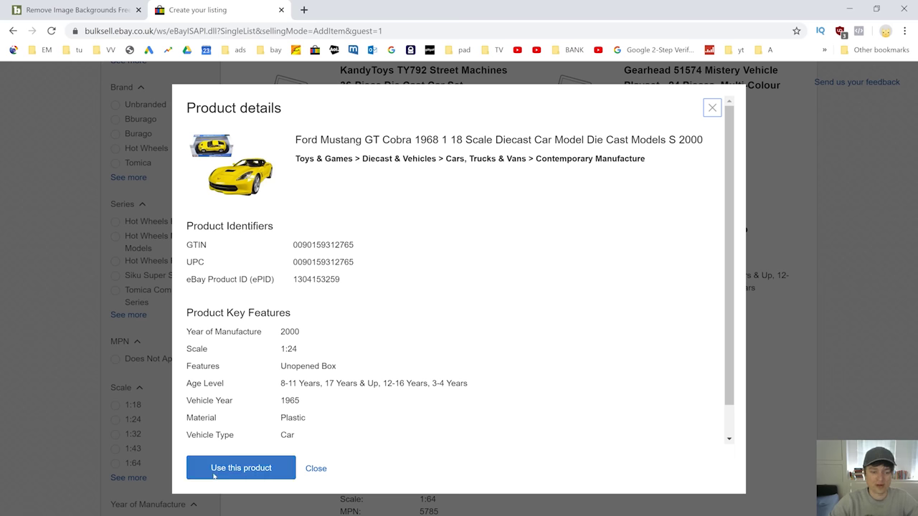
{"action": "left_click", "coordinate": [253, 466]}
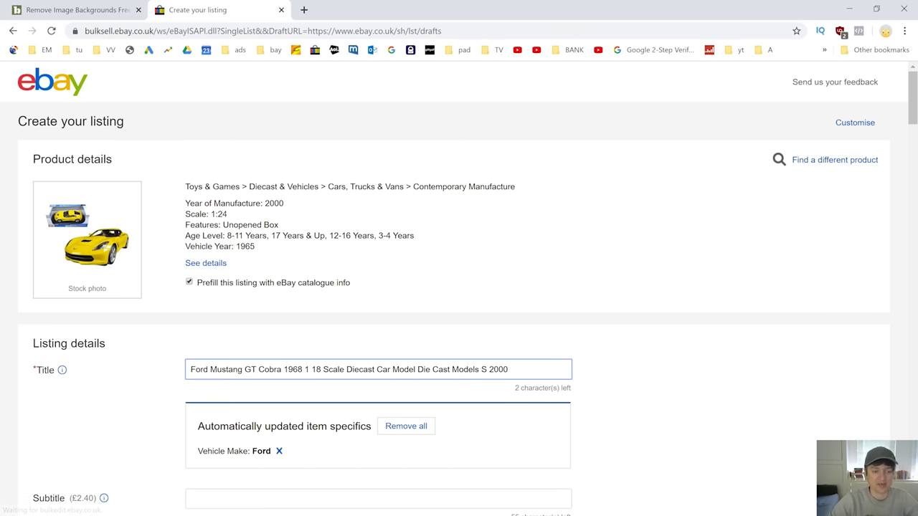
Look through the prefilled listing form's title, photos, item specifics, payment options and return options.
{"action": "scroll", "coordinate": [743, 304], "scroll_direction": "down", "scroll_amount": 3}
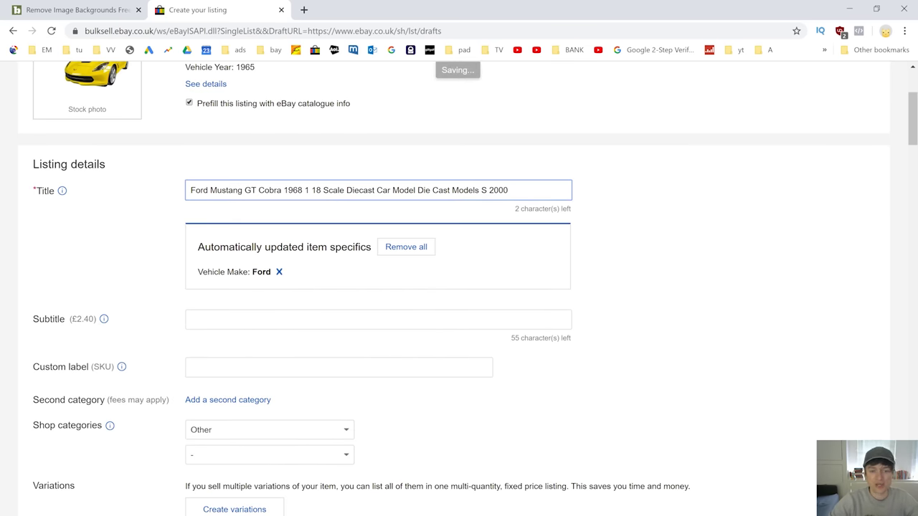
{"action": "scroll", "coordinate": [470, 223], "scroll_direction": "down", "scroll_amount": 6}
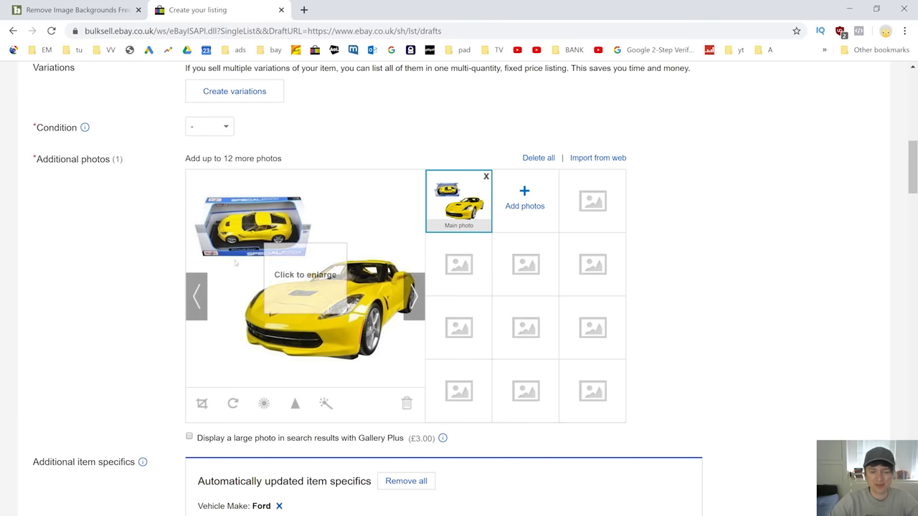
{"action": "scroll", "coordinate": [669, 239], "scroll_direction": "down", "scroll_amount": 7}
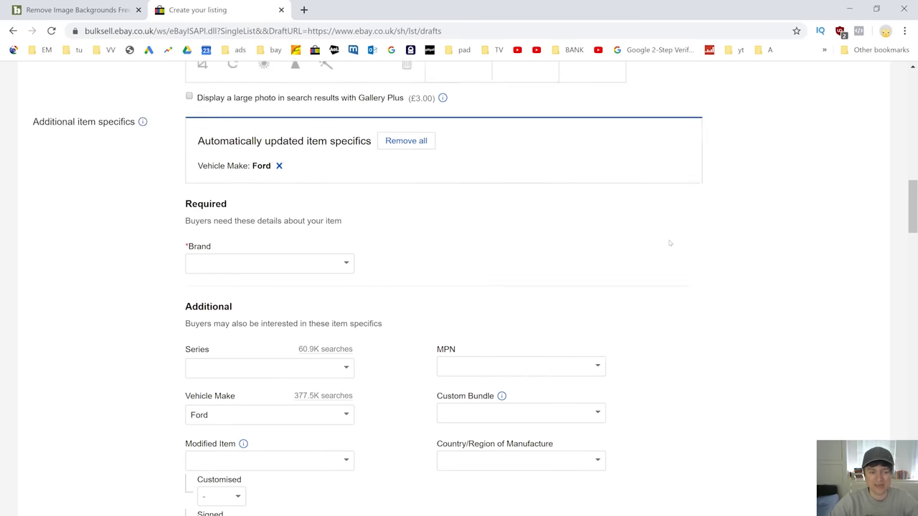
{"action": "scroll", "coordinate": [668, 248], "scroll_direction": "down", "scroll_amount": 11}
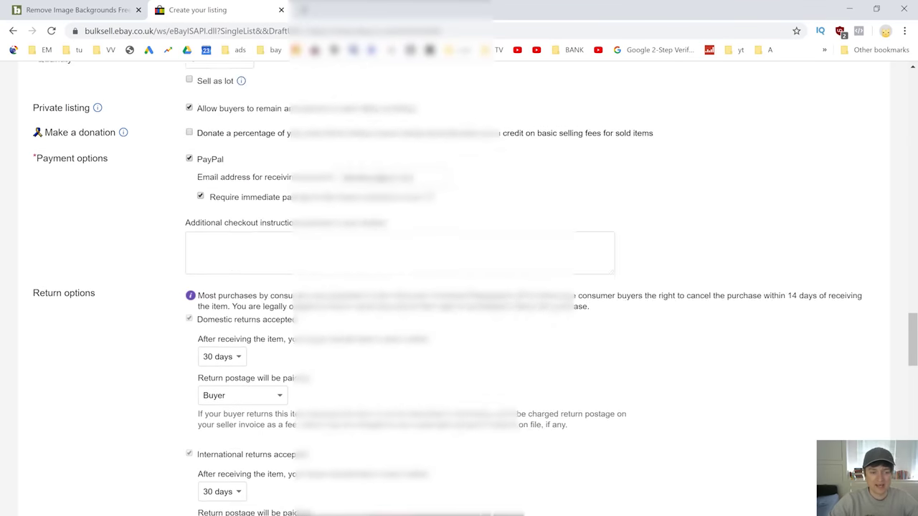
{"action": "scroll", "coordinate": [301, 210], "scroll_direction": "up", "scroll_amount": 20}
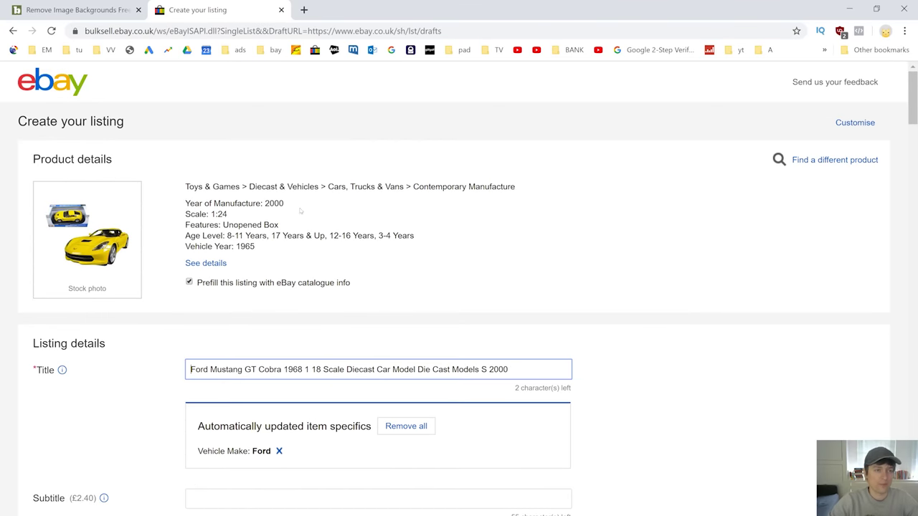
Leave the prefilled Ford Mustang listing, return to the start page for a new listing and search the catalogue for "toy car".
{"action": "left_click", "coordinate": [15, 30]}
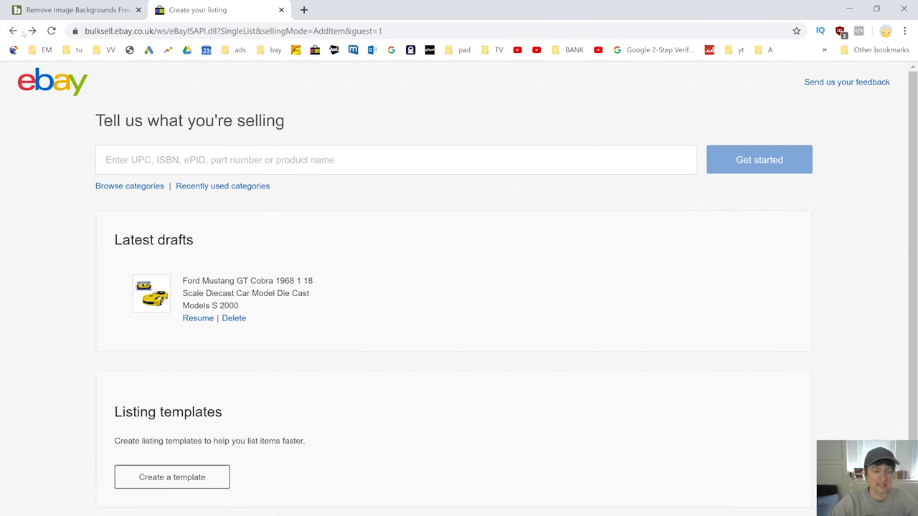
{"action": "left_click", "coordinate": [13, 31]}
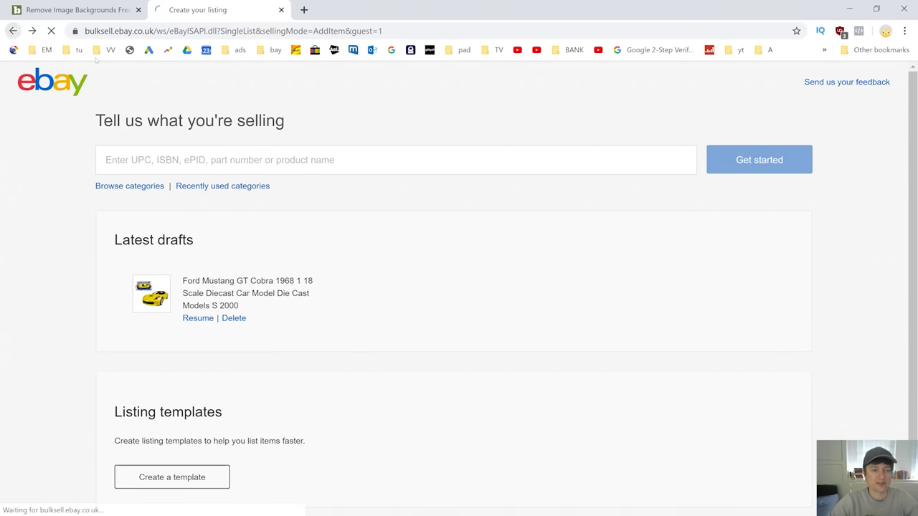
{"action": "type", "text": "t"}
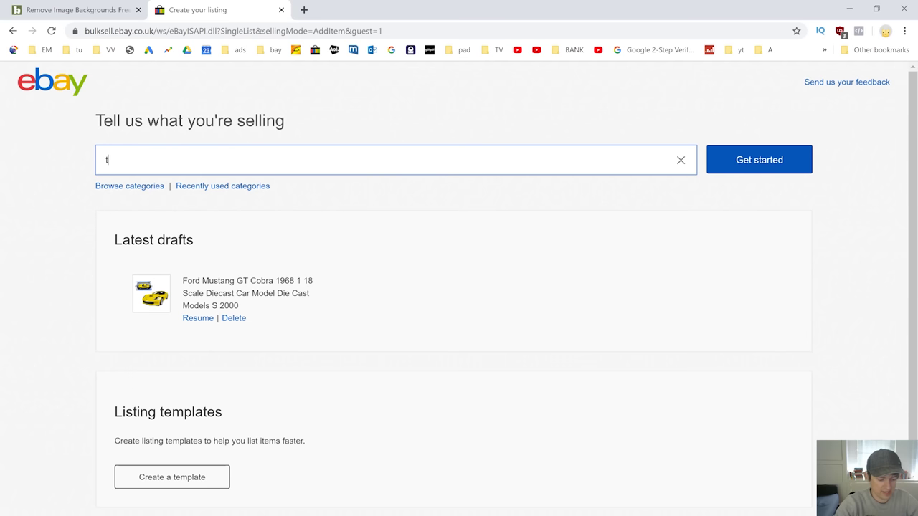
{"action": "type", "text": "oy c"}
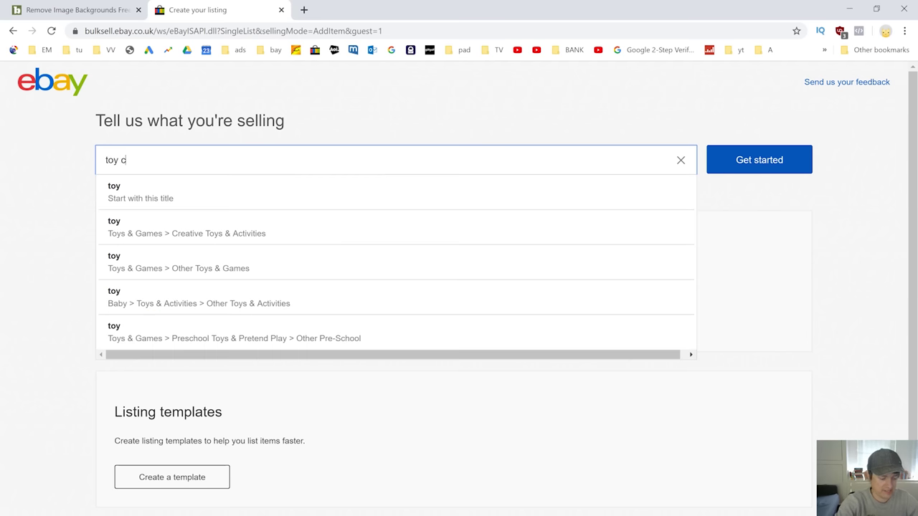
{"action": "type", "text": "ar"}
{"action": "key", "text": "Return"}
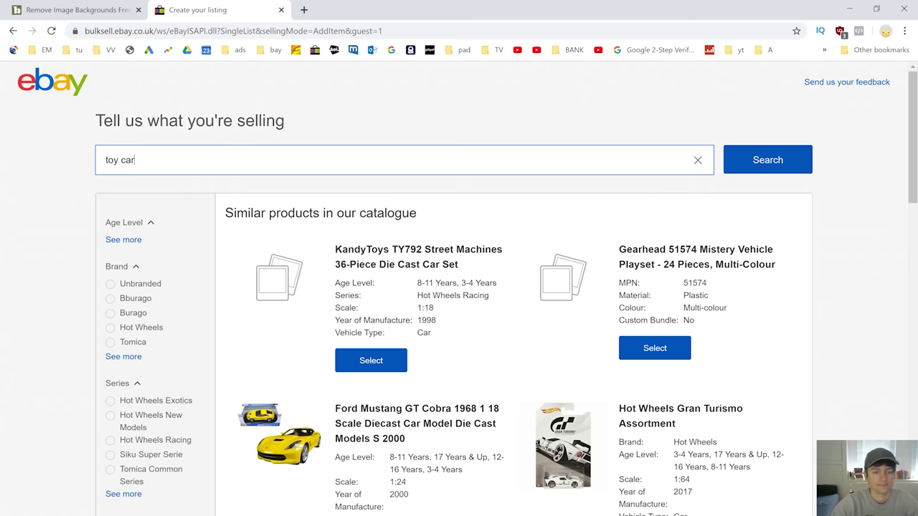
Continue to the listing form without selecting a catalogue product.
{"action": "scroll", "coordinate": [537, 217], "scroll_direction": "down", "scroll_amount": 6}
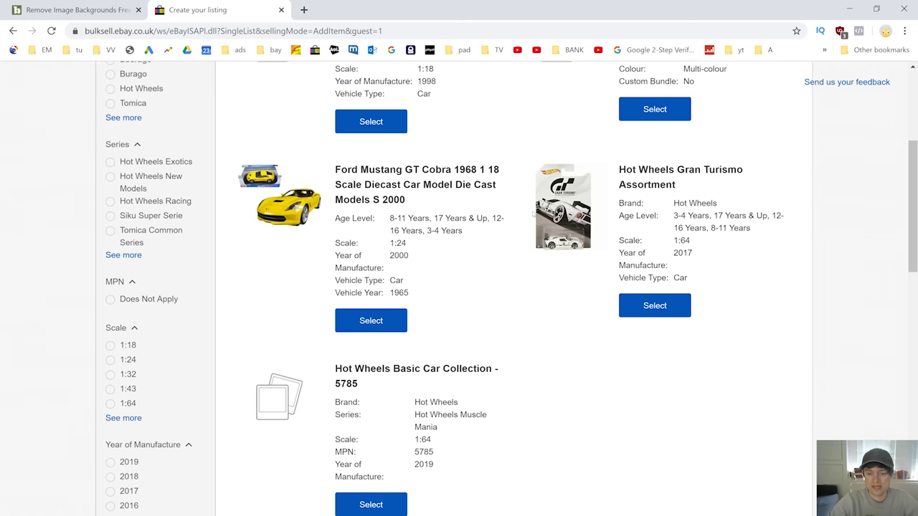
{"action": "scroll", "coordinate": [529, 216], "scroll_direction": "down", "scroll_amount": 1}
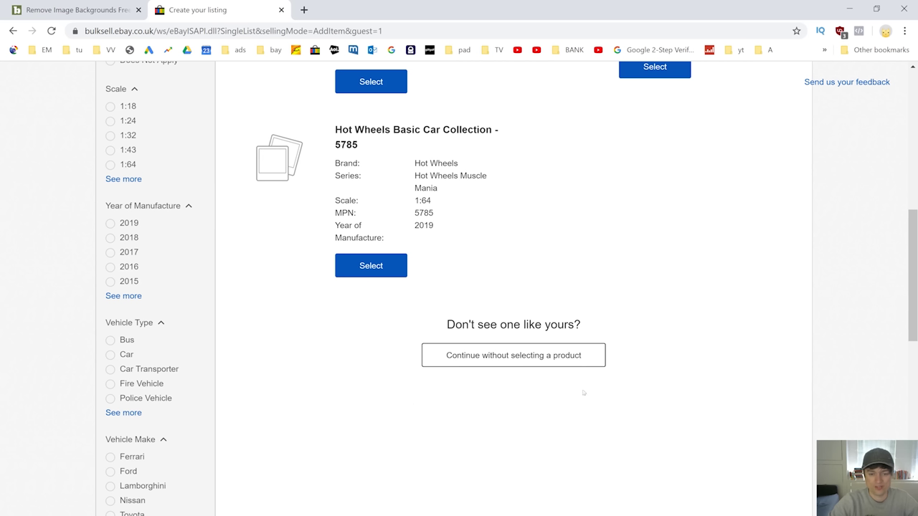
{"action": "left_click", "coordinate": [507, 356]}
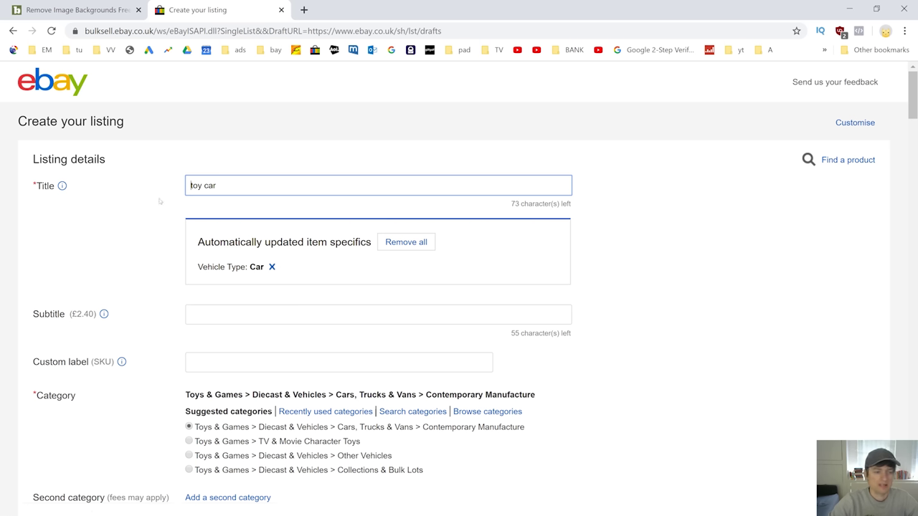
Replace the listing title with "Lamborghini Huracan", correcting the misspelled make using the spelling suggestion.
{"action": "key", "text": "ctrl+a"}
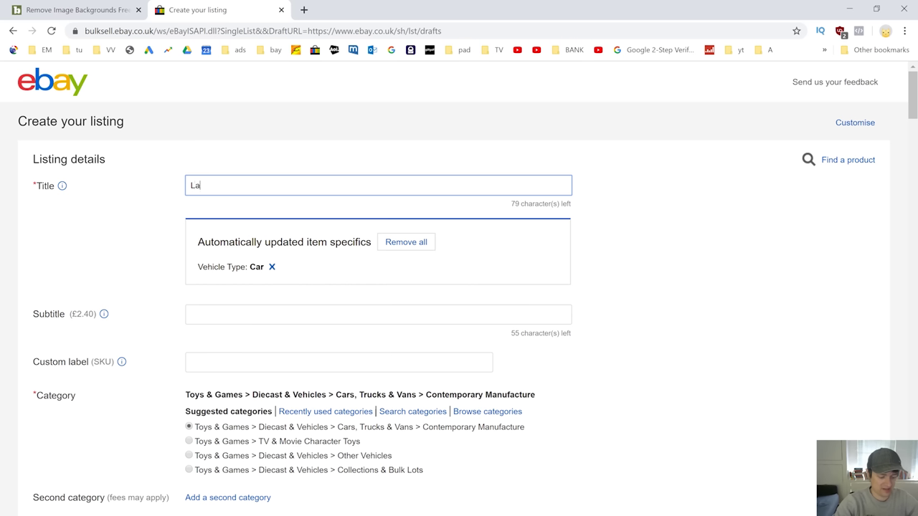
{"action": "type", "text": "mbou"}
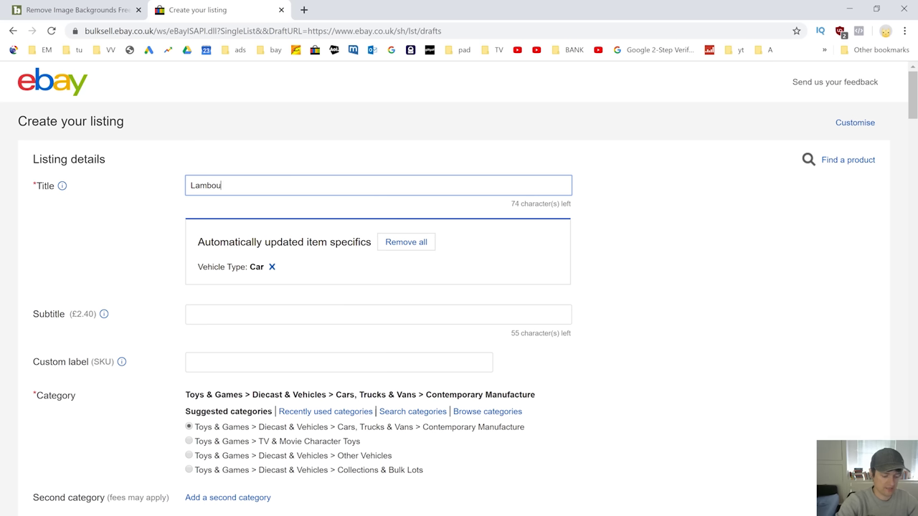
{"action": "type", "text": "rghini Hu"}
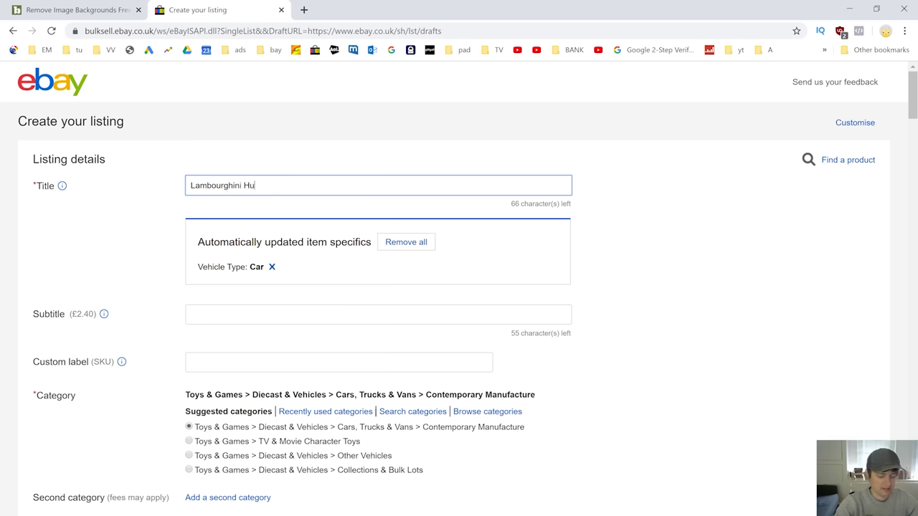
{"action": "type", "text": "can"}
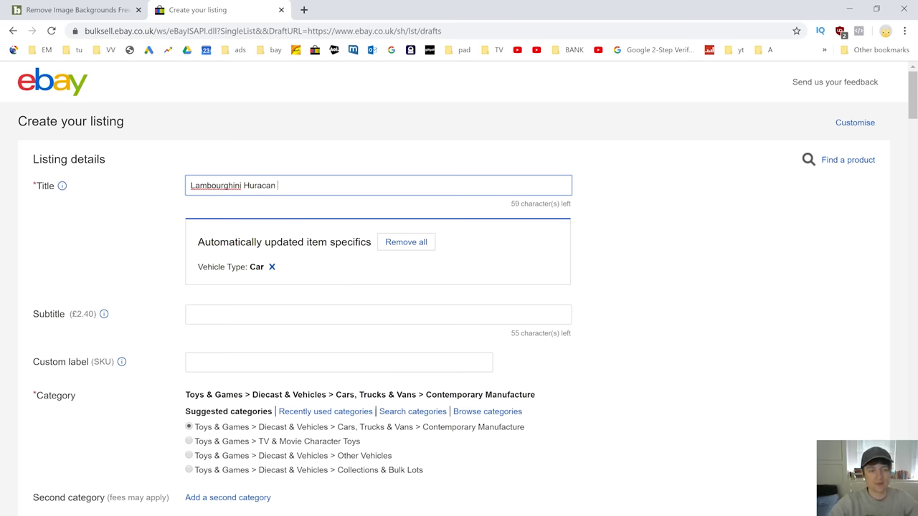
{"action": "right_click", "coordinate": [230, 186]}
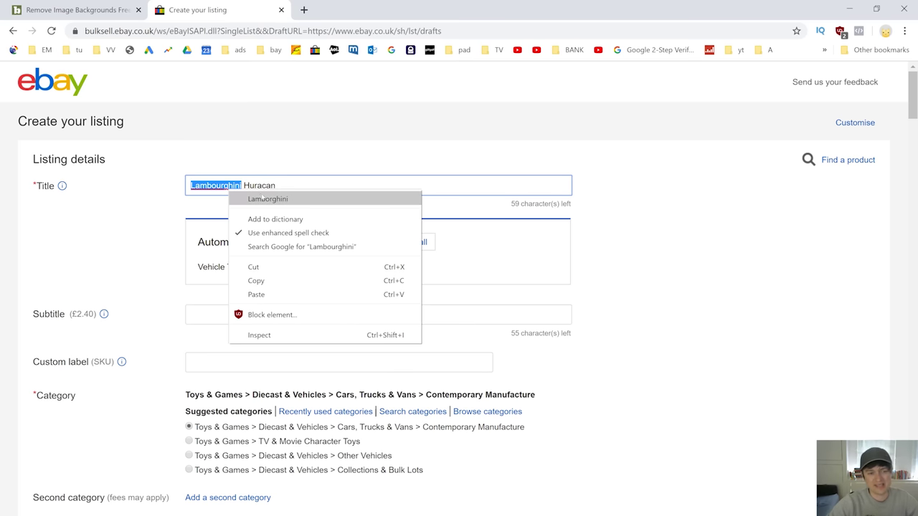
{"action": "left_click", "coordinate": [257, 198]}
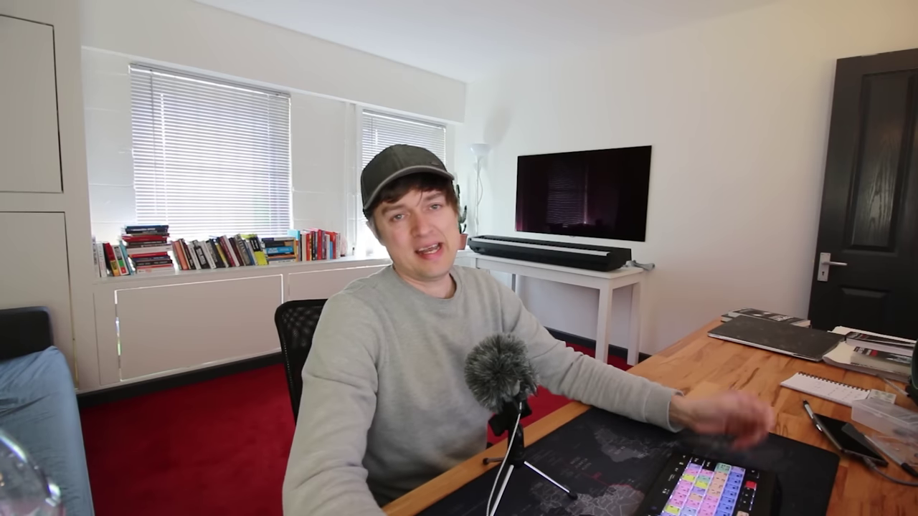